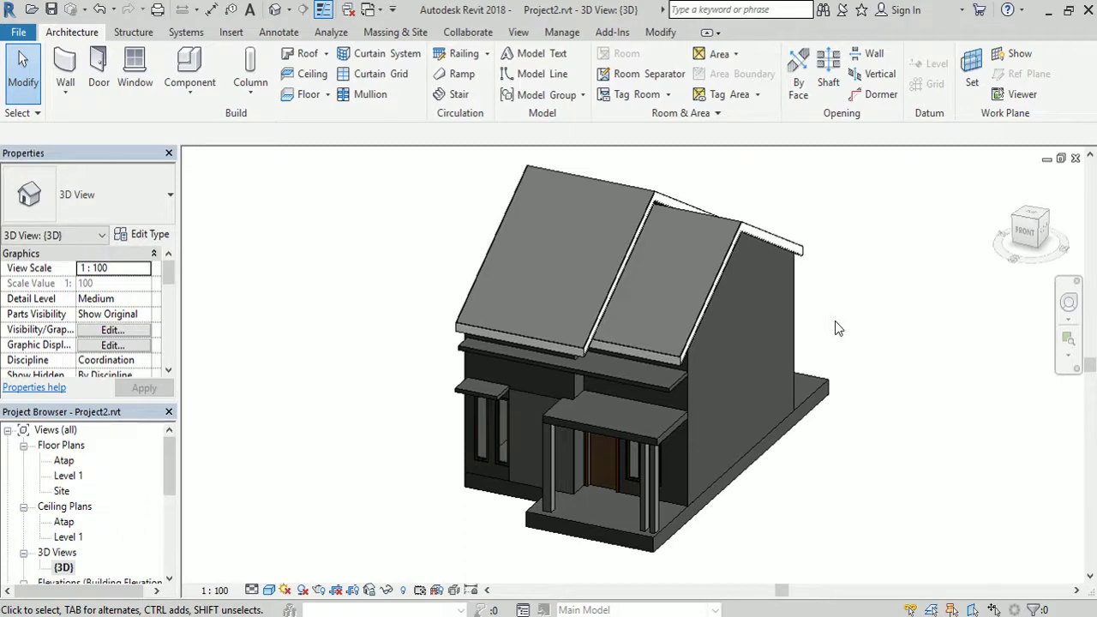
middle_drag(838, 347, 826, 353)
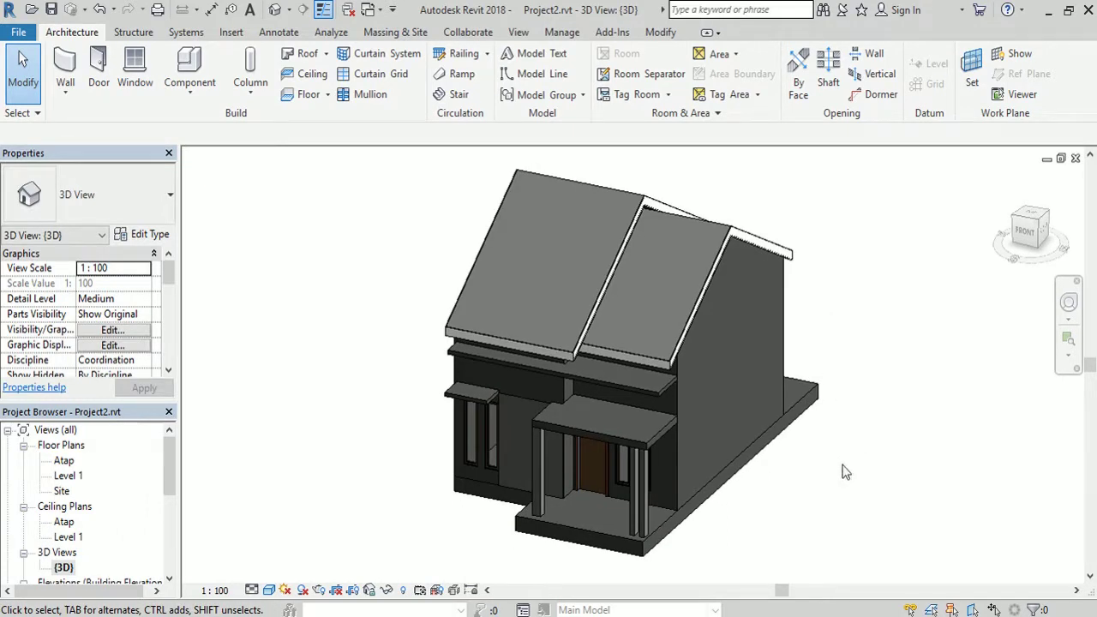
scroll(867, 392, up, 2)
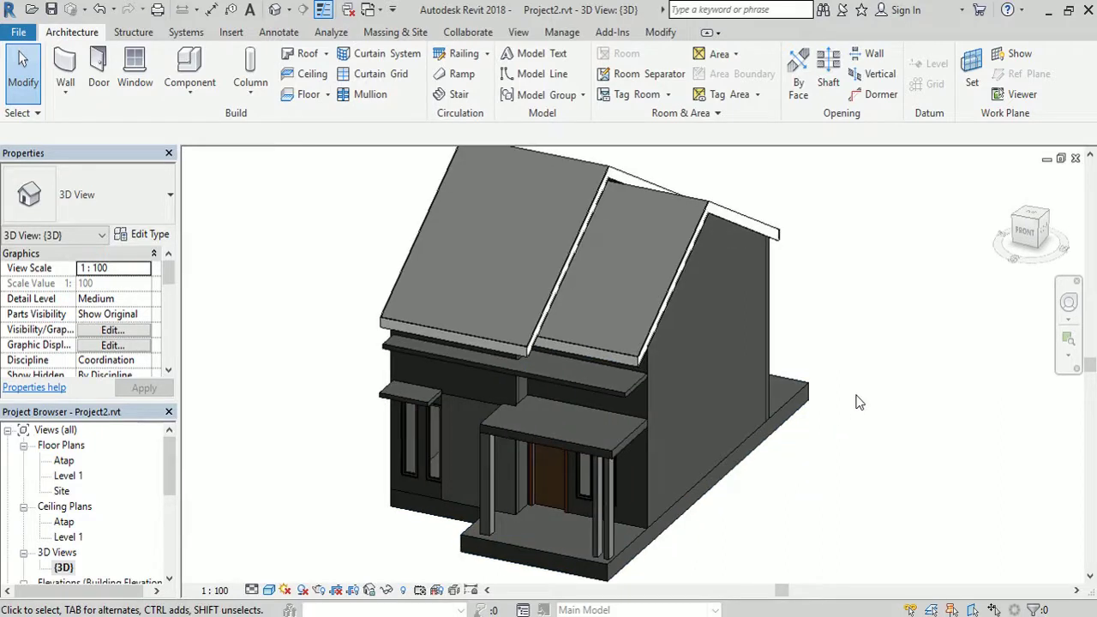
middle_drag(859, 382, 865, 367)
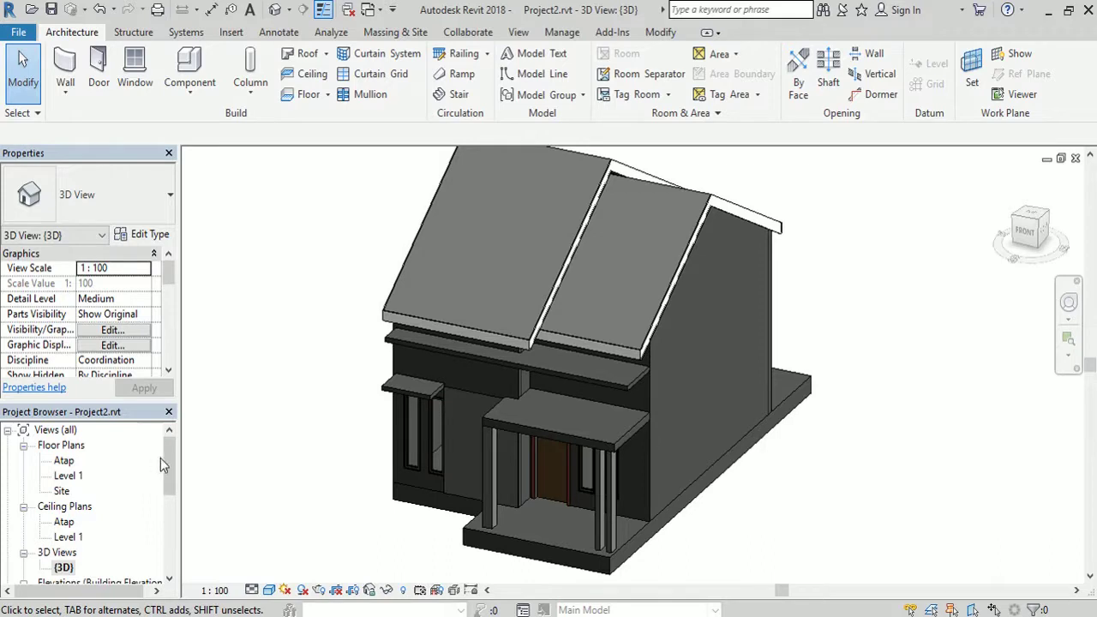
Open the Level 1 floor plan view.
click(69, 476)
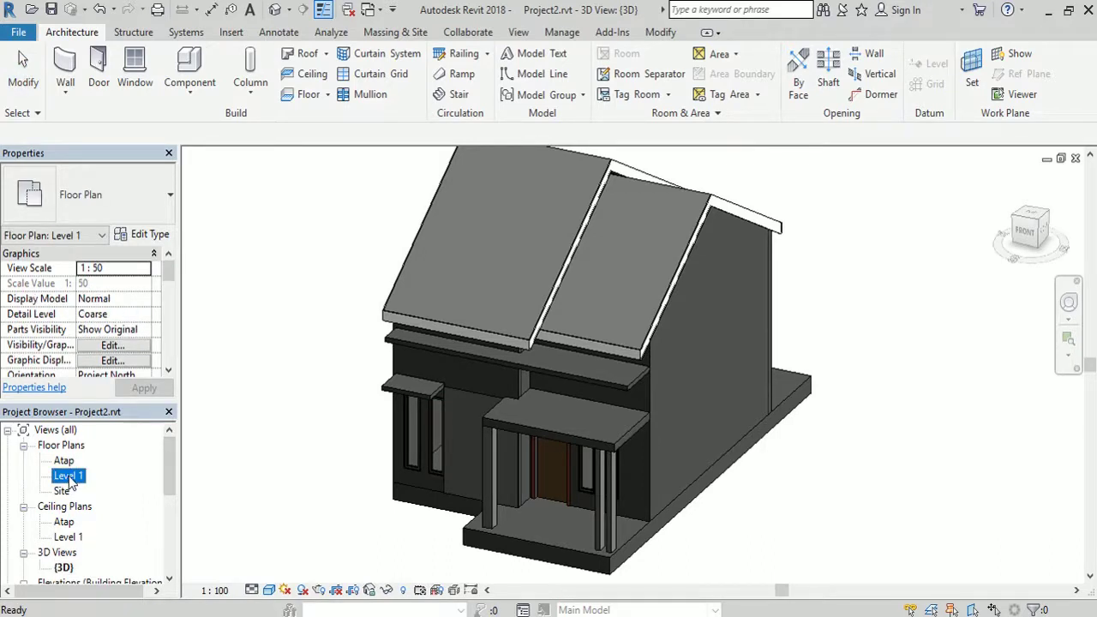
double_click(70, 477)
scroll(659, 215, up, 3)
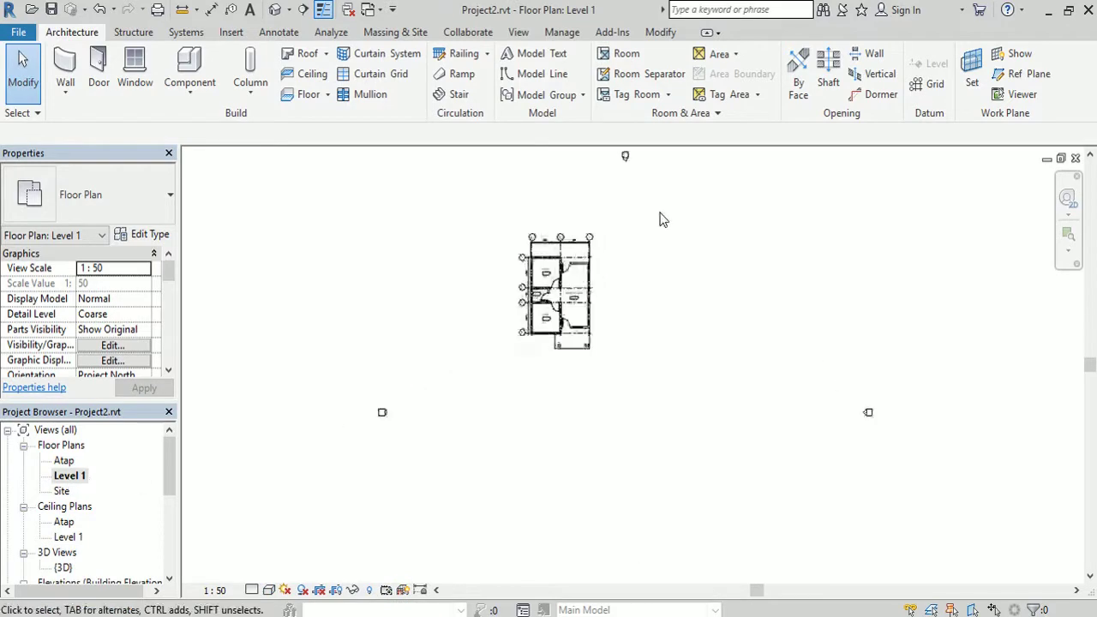
Examine how the wall on grid line 1 above room KAMAR 1 is drawn in the plan.
scroll(472, 324, up, 5)
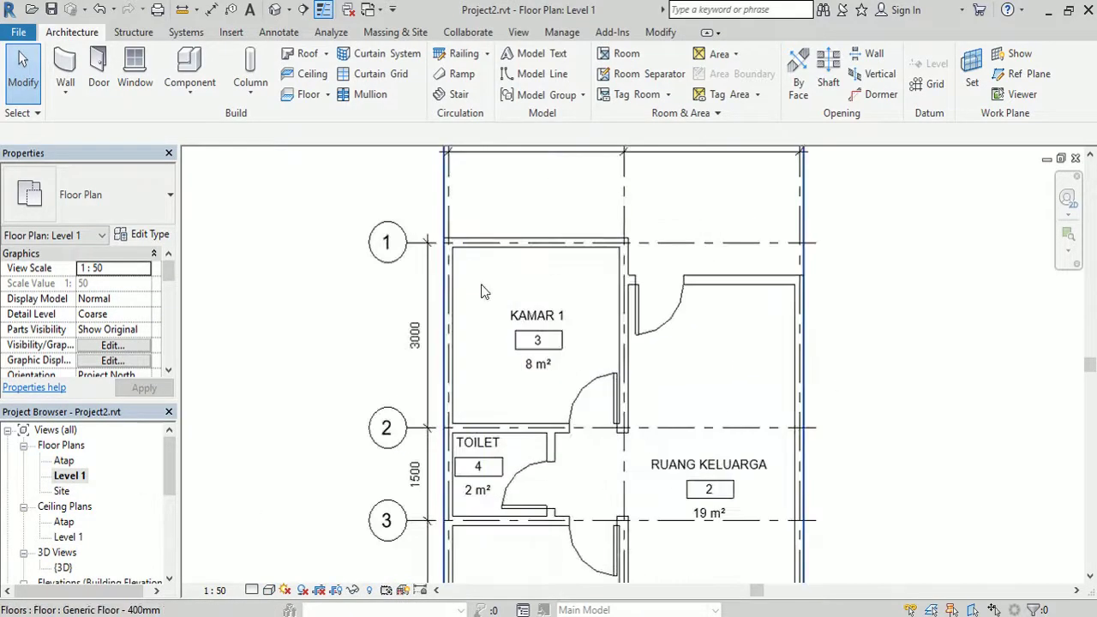
scroll(491, 319, up, 3)
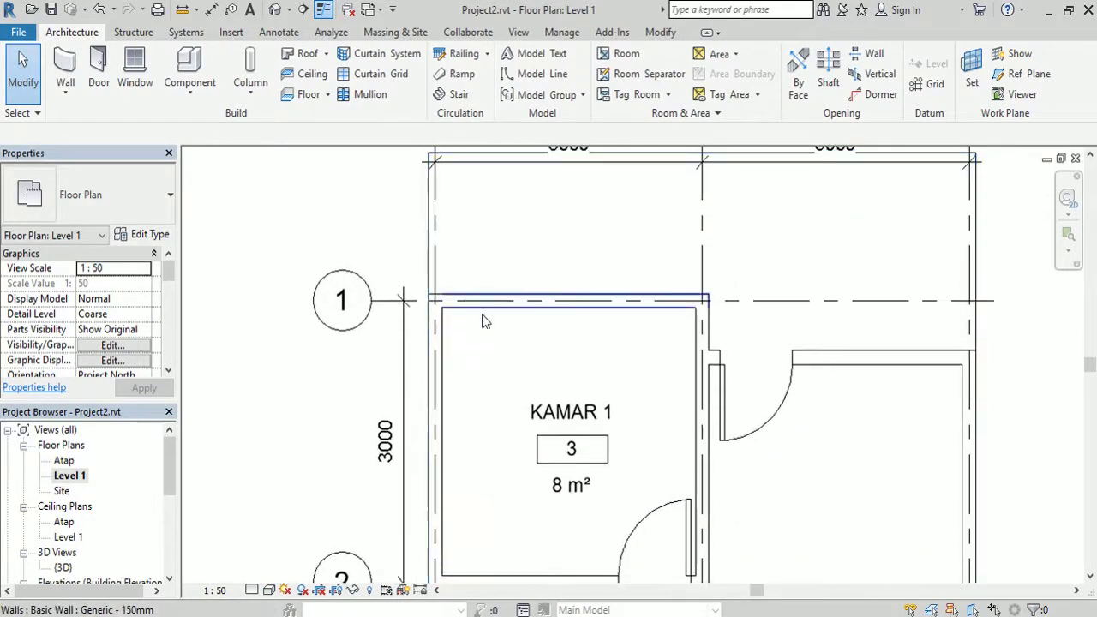
scroll(543, 317, up, 2)
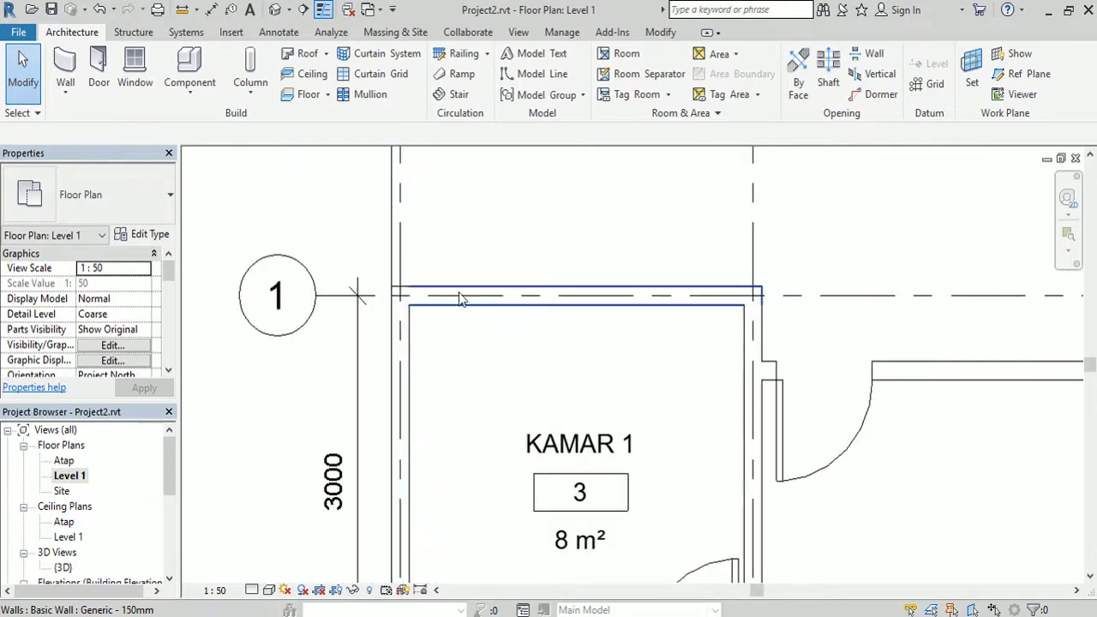
scroll(583, 374, up, 4)
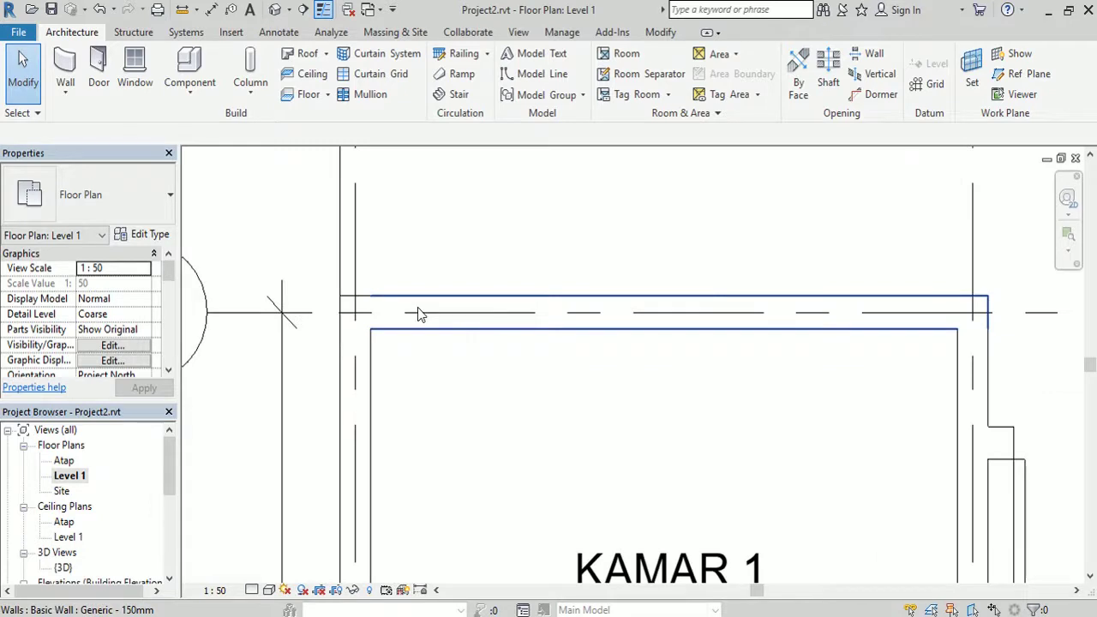
middle_drag(720, 385, 688, 358)
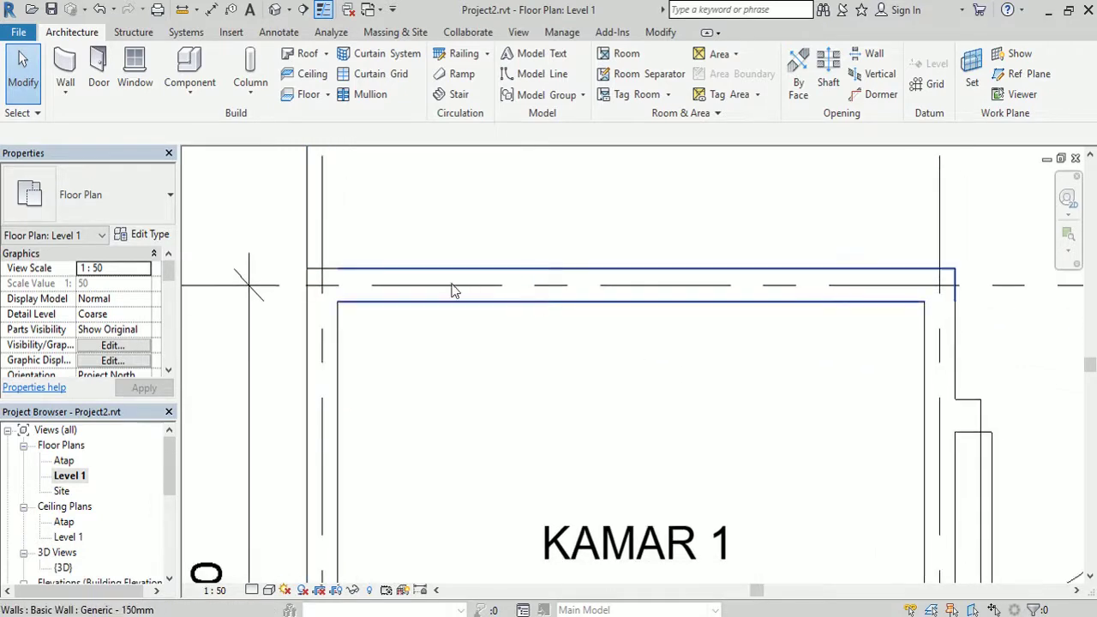
middle_drag(432, 324, 468, 340)
scroll(380, 291, up, 1)
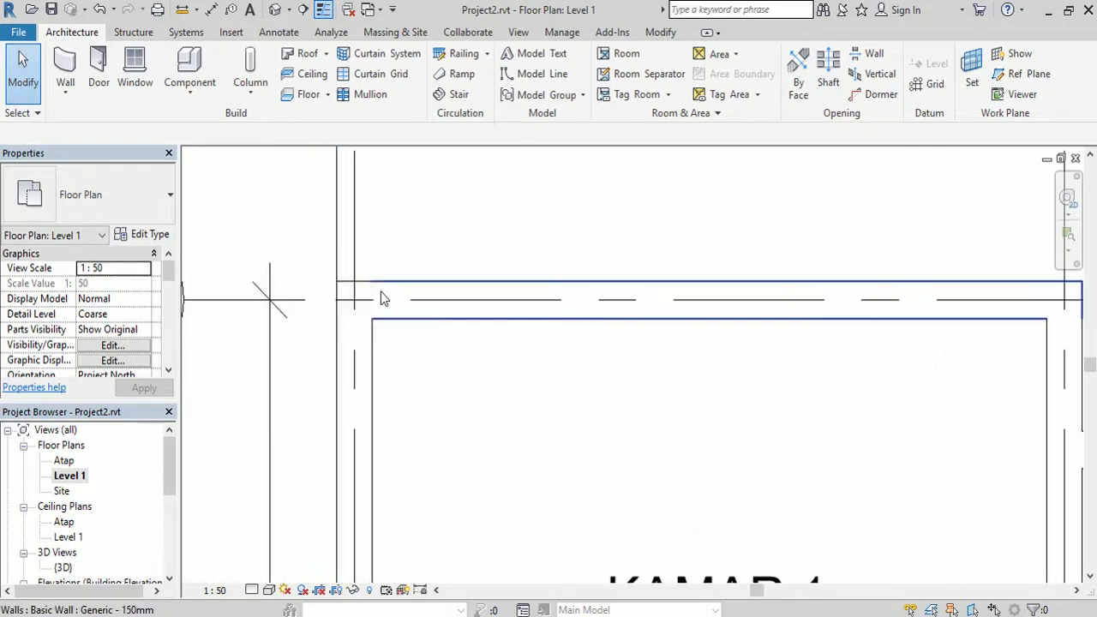
middle_drag(954, 318, 905, 318)
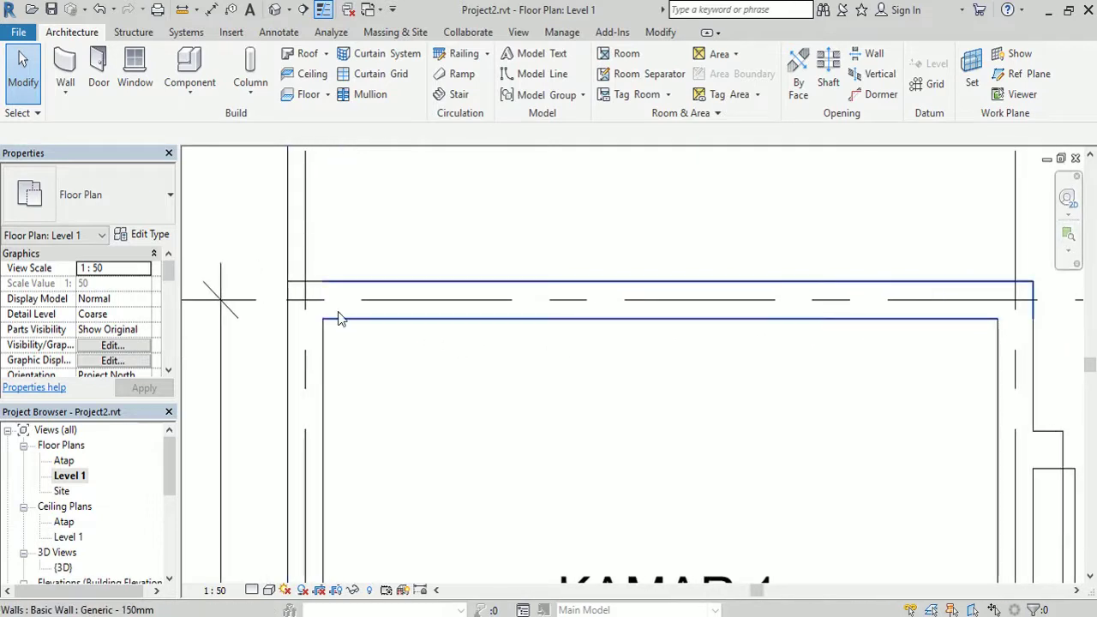
scroll(337, 310, up, 1)
scroll(709, 319, down, 2)
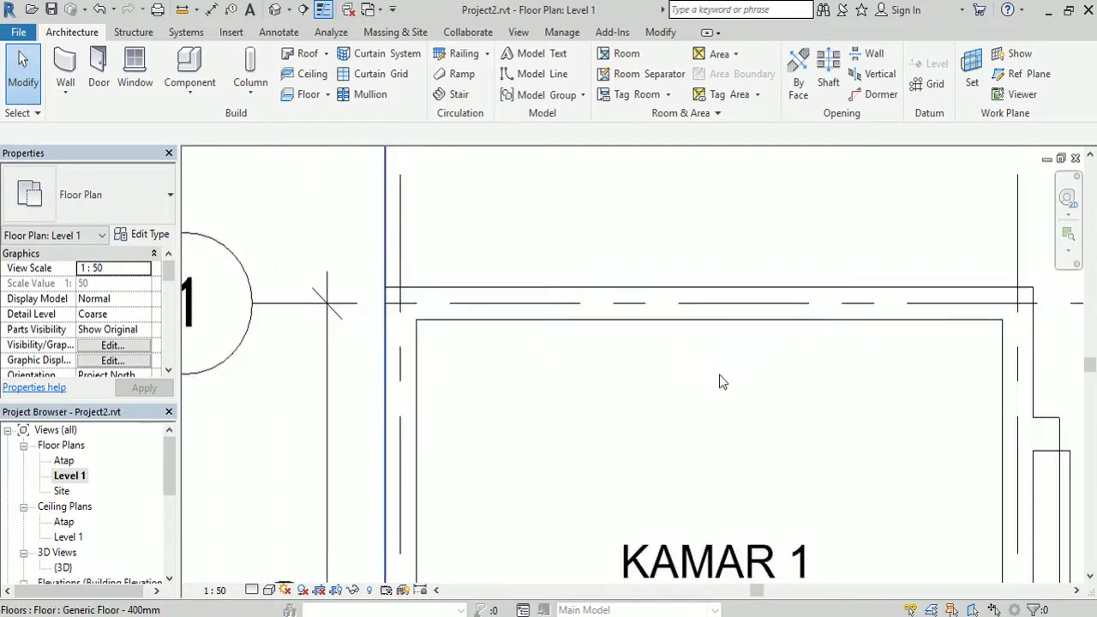
middle_drag(729, 387, 681, 373)
scroll(628, 353, down, 1)
scroll(533, 337, up, 1)
middle_drag(538, 355, 518, 383)
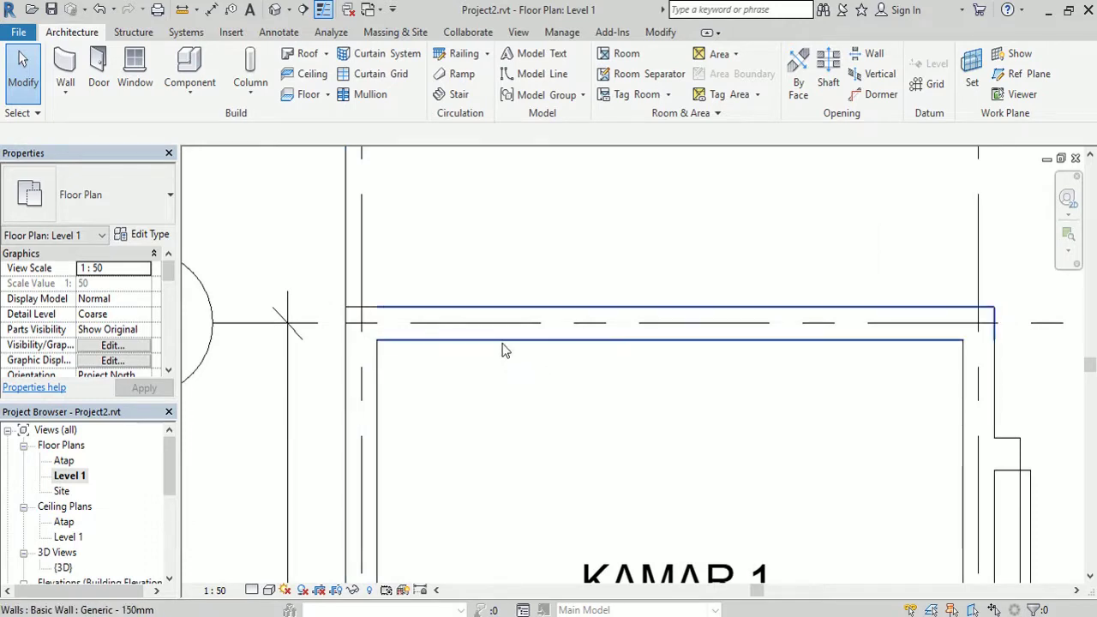
Select the wall on grid line 1 above KAMAR 1 and look through the available wall types.
click(504, 346)
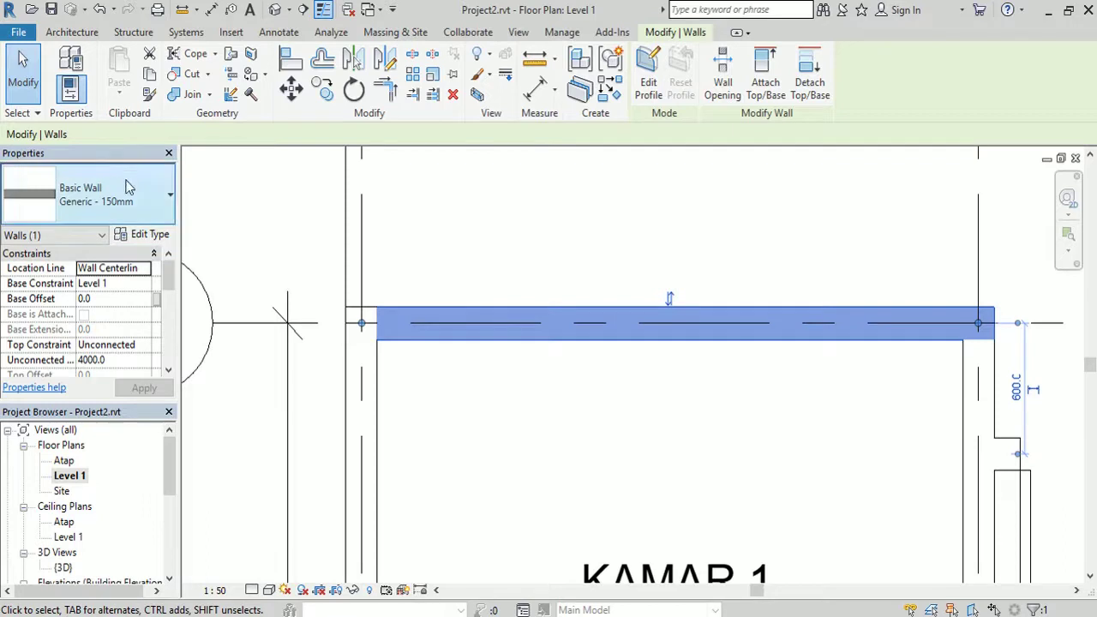
click(125, 220)
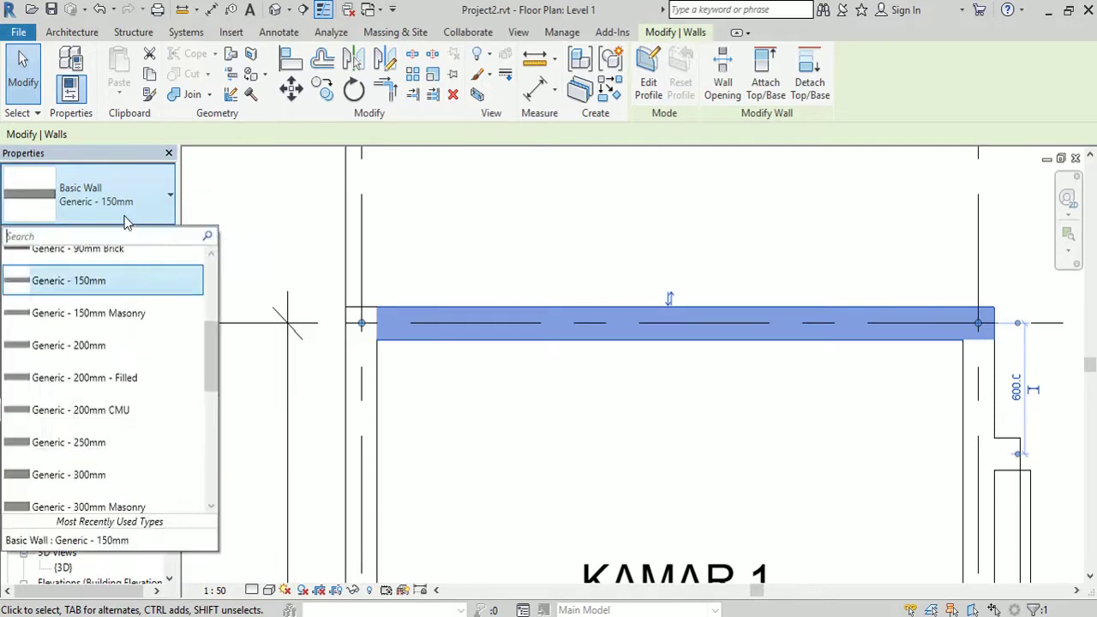
scroll(94, 471, down, 2)
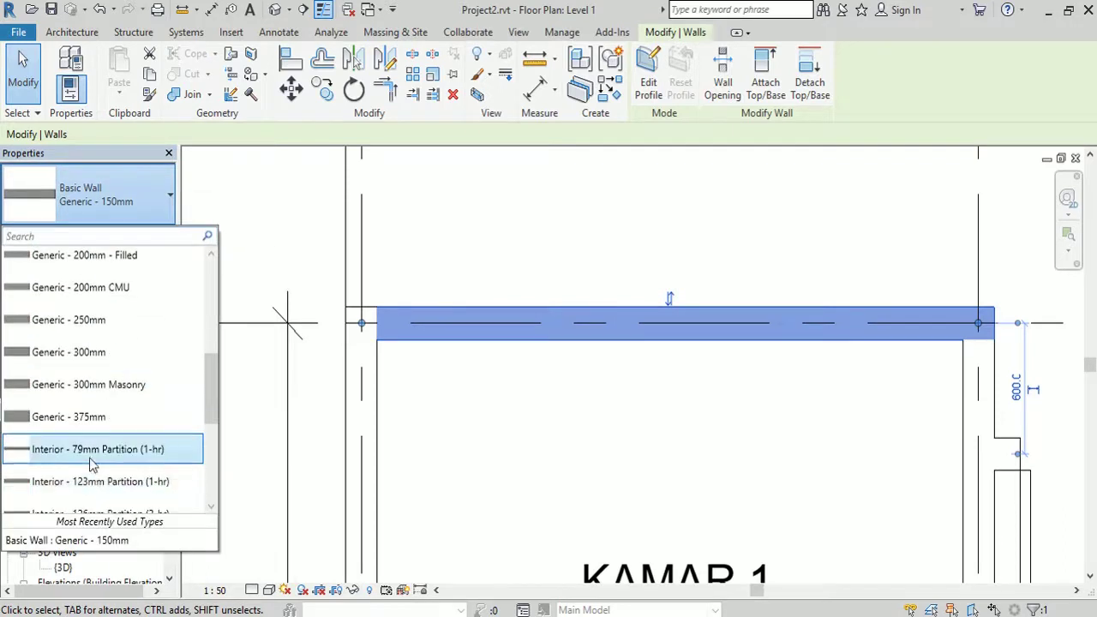
scroll(92, 464, up, 3)
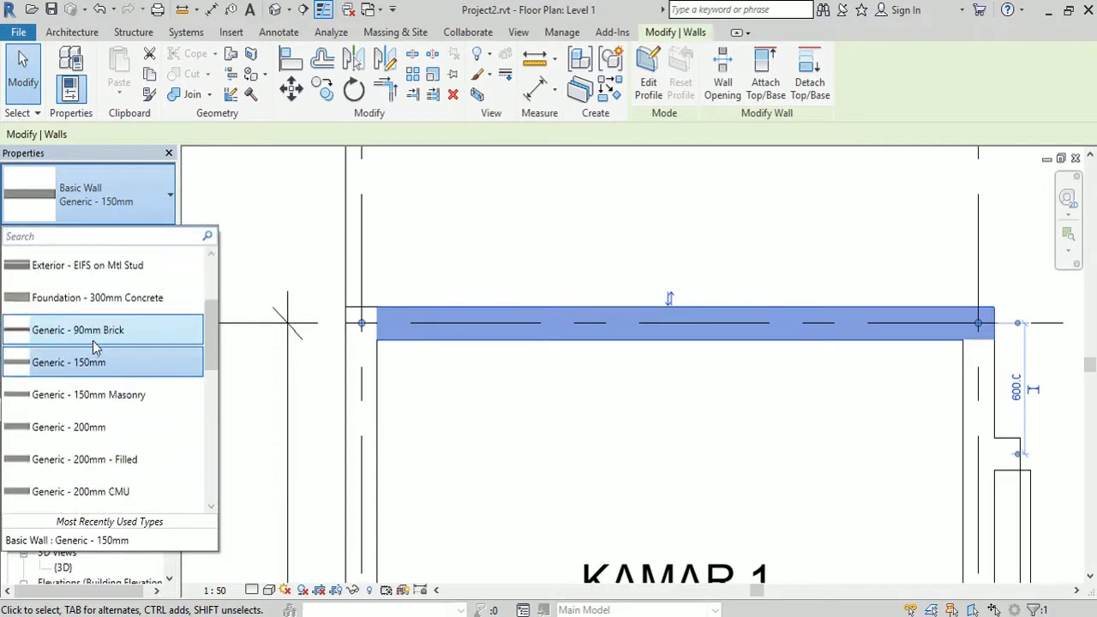
scroll(94, 343, up, 1)
click(99, 209)
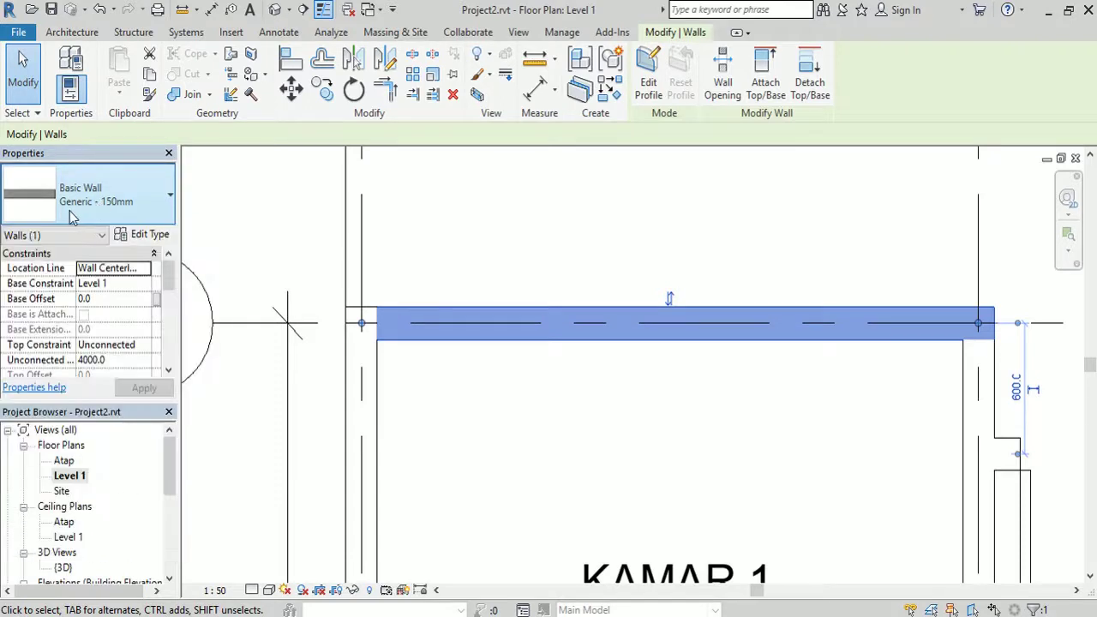
Open the layer structure of the selected wall's Generic - 150mm type for editing.
click(141, 239)
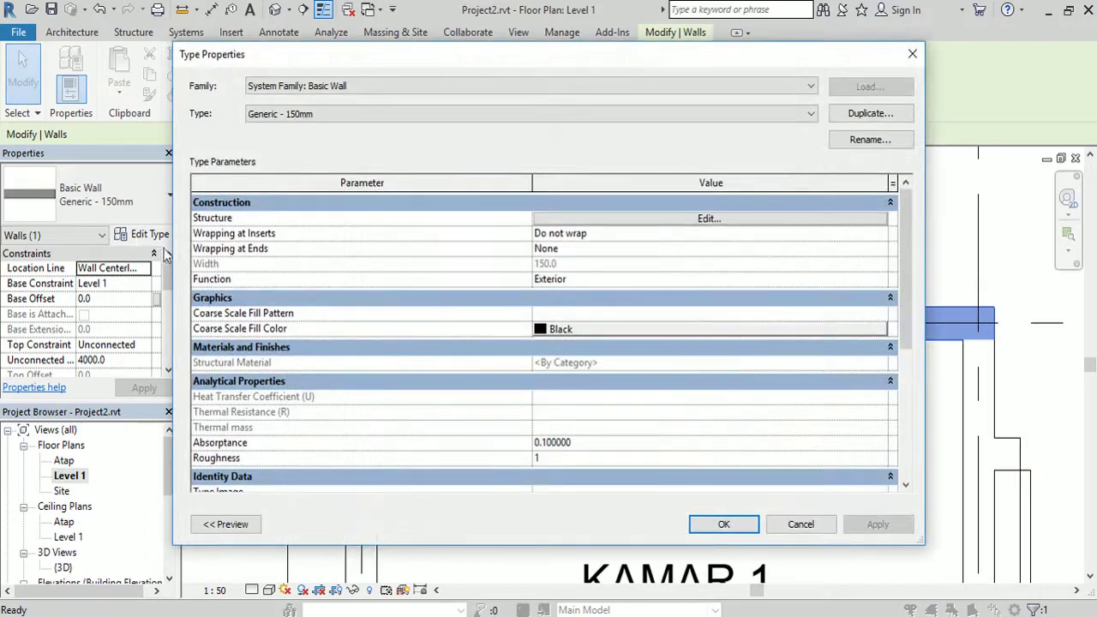
drag(437, 64, 459, 96)
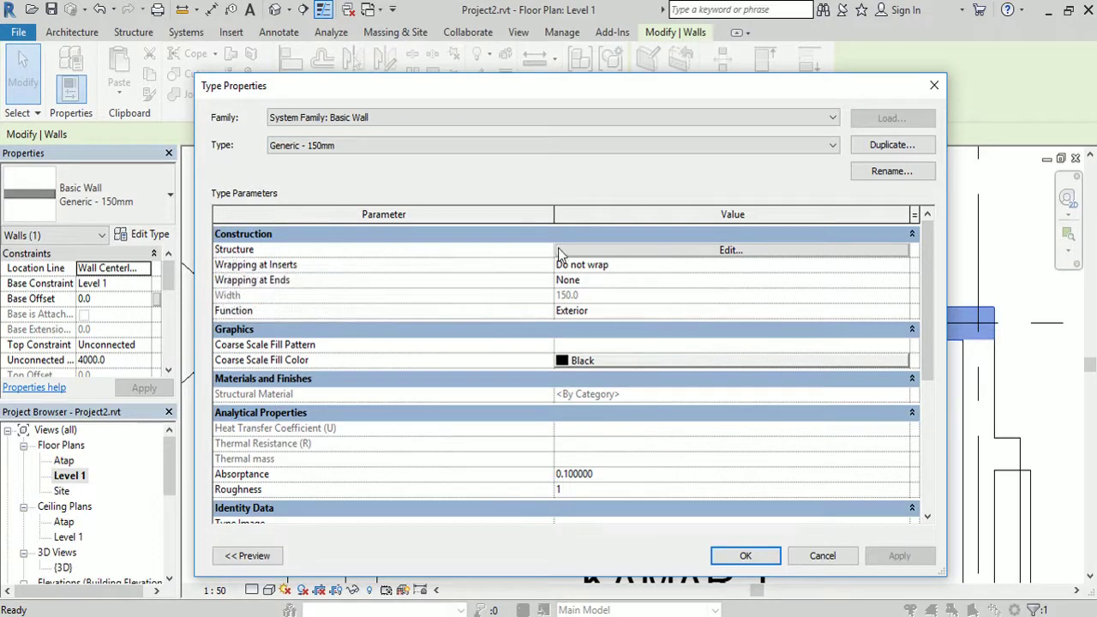
click(730, 249)
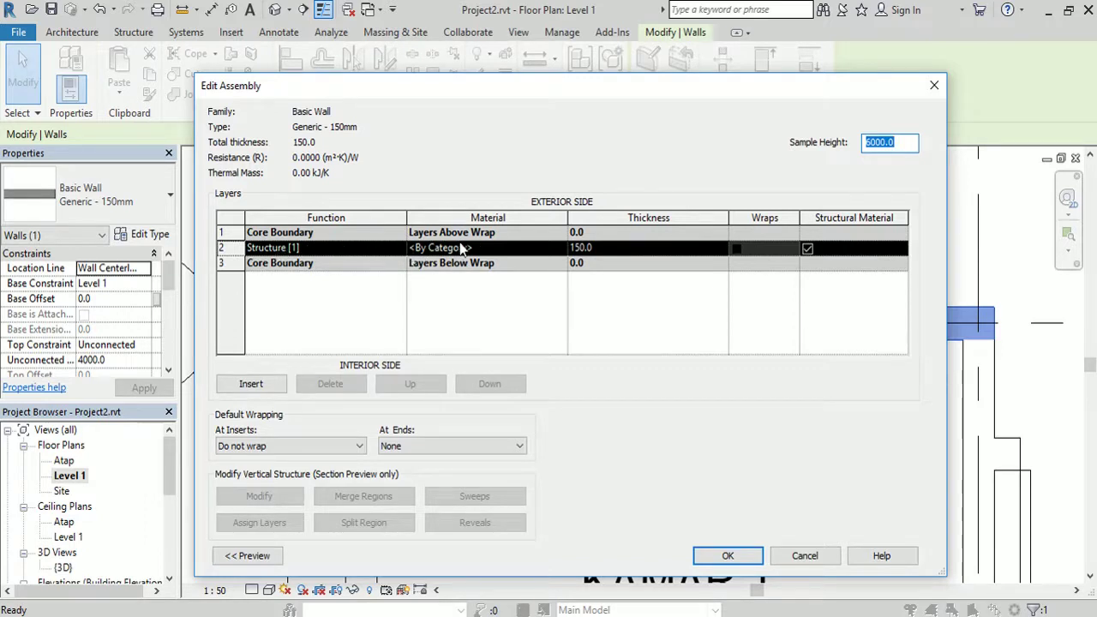
Choose Brick, Common as the material for the wall's Structure [1] layer.
click(562, 250)
click(561, 248)
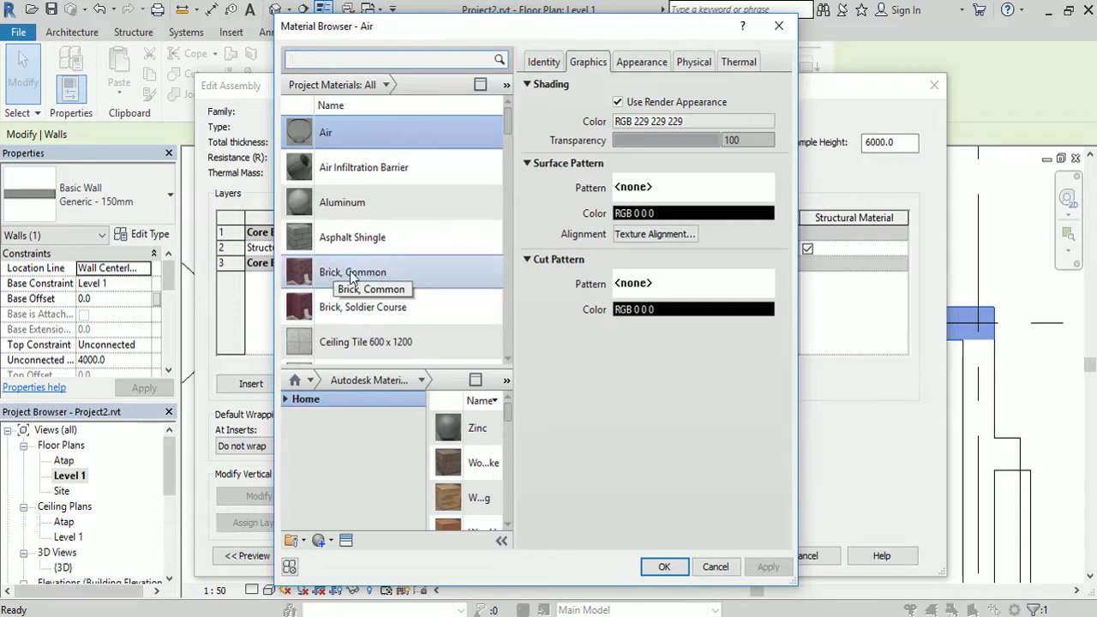
click(347, 275)
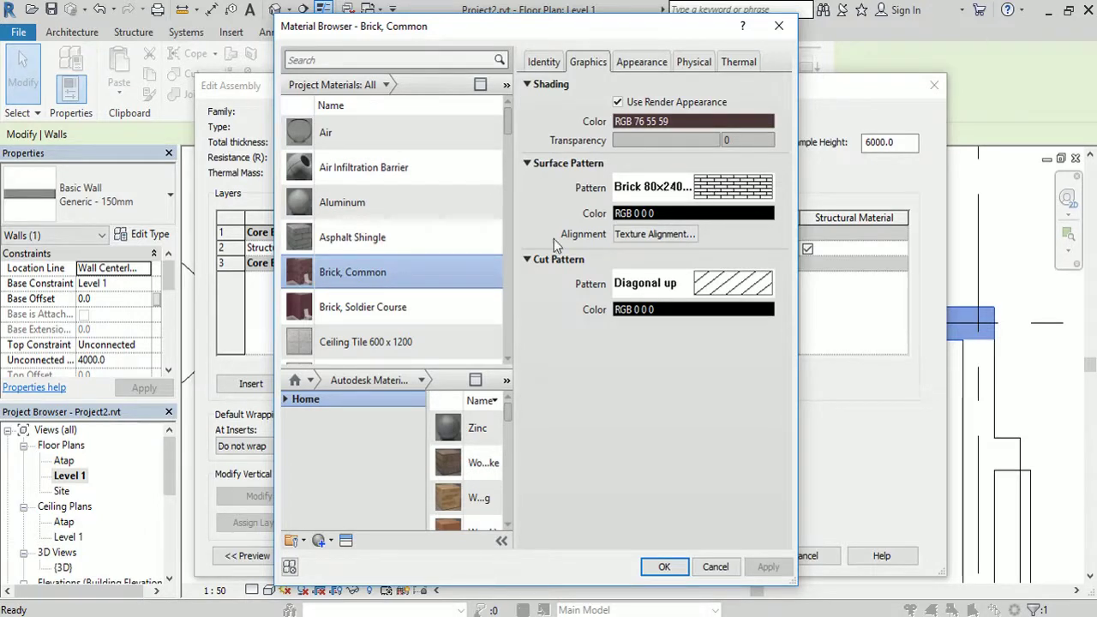
Set the Brick, Common cut pattern to Brickwork and accept the material for the layer.
click(722, 285)
drag(699, 162, 680, 163)
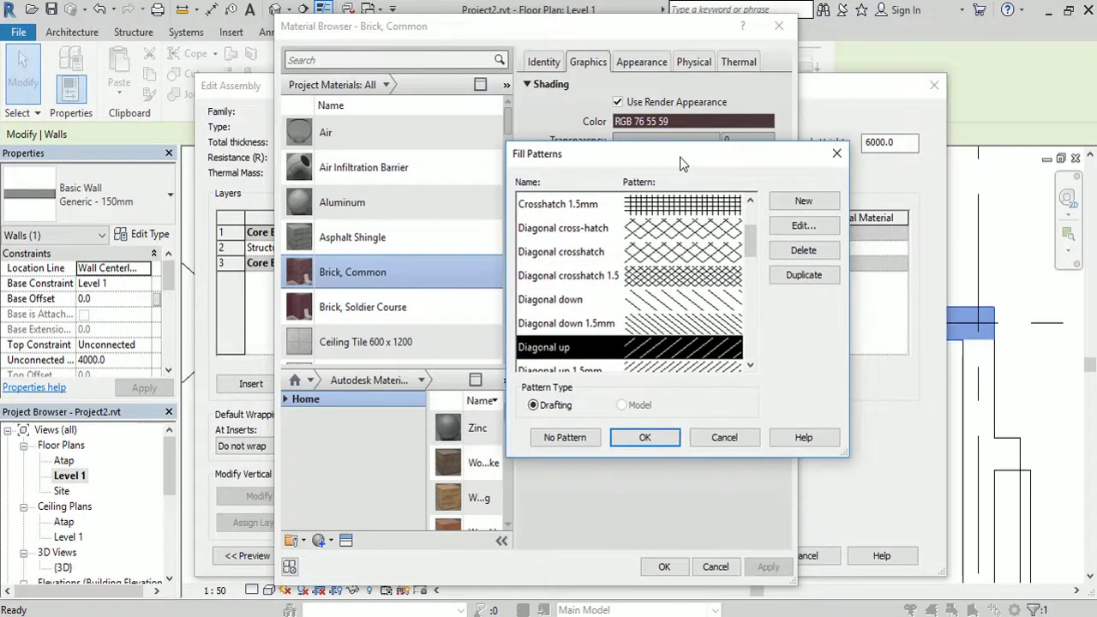
drag(749, 233, 748, 205)
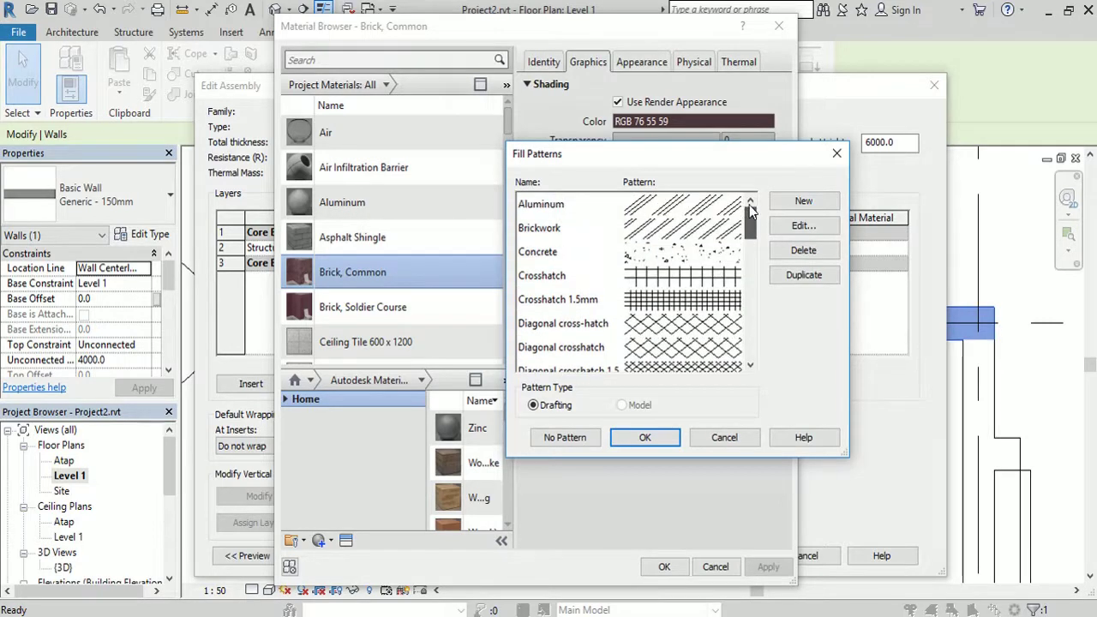
click(661, 229)
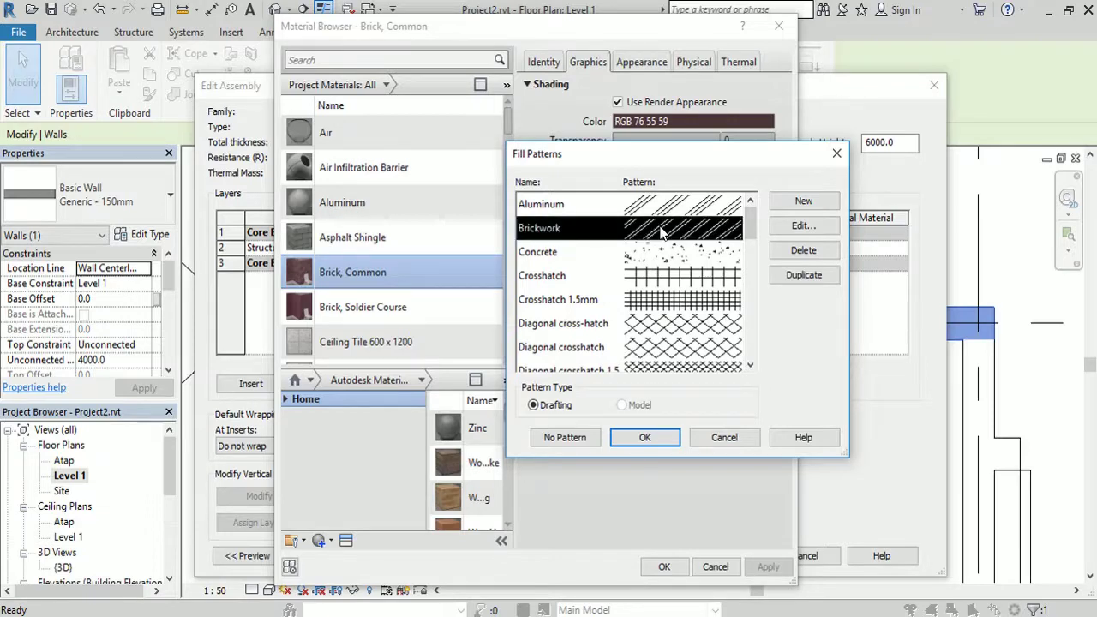
click(645, 438)
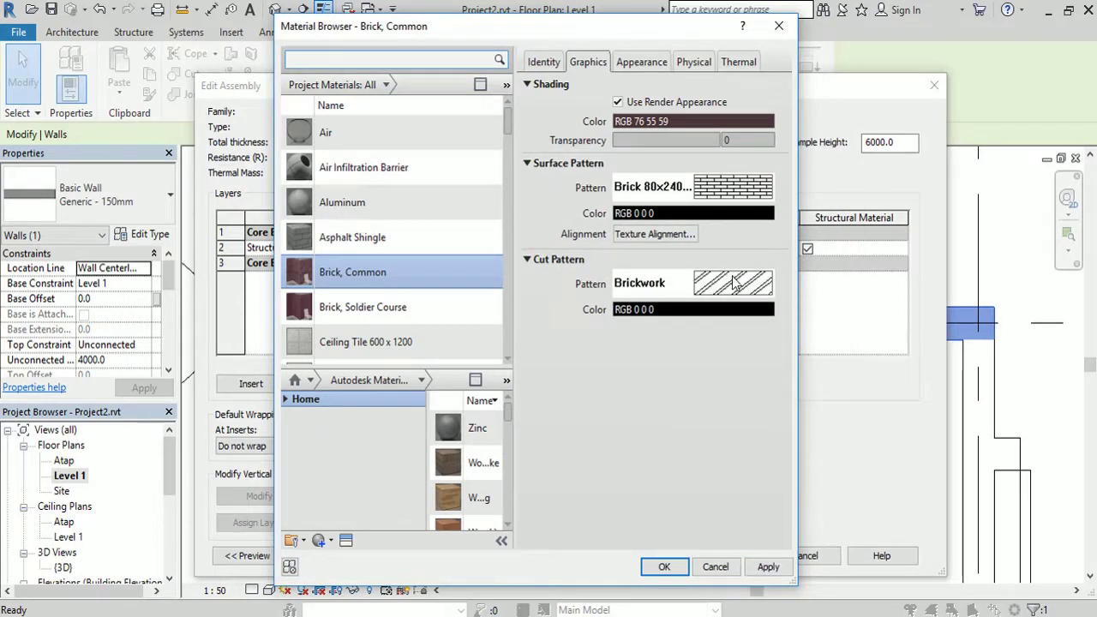
click(761, 564)
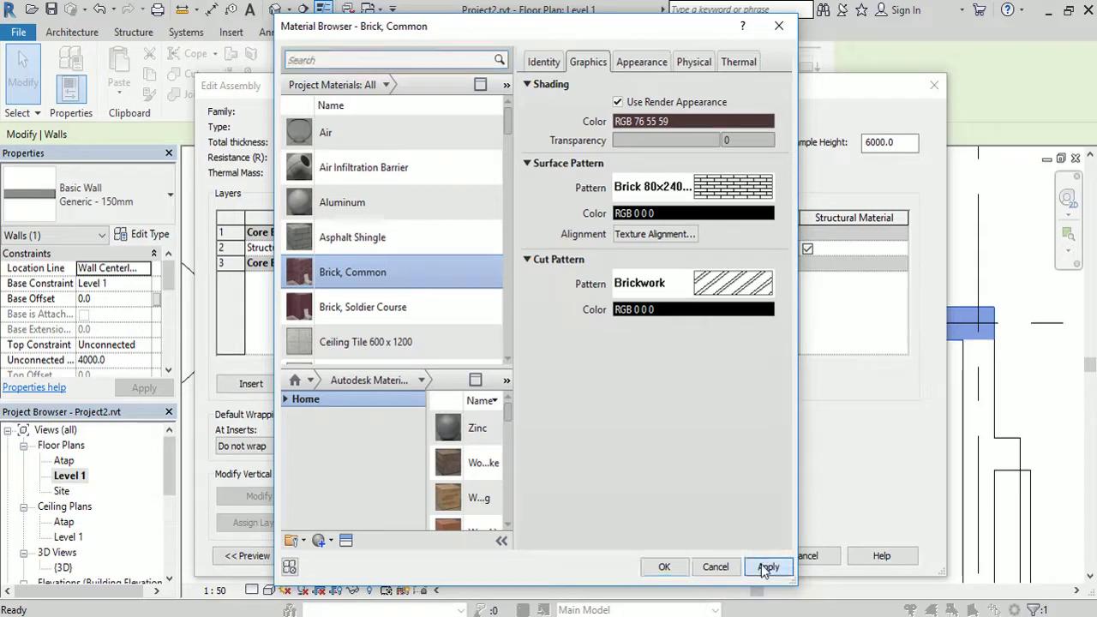
click(664, 567)
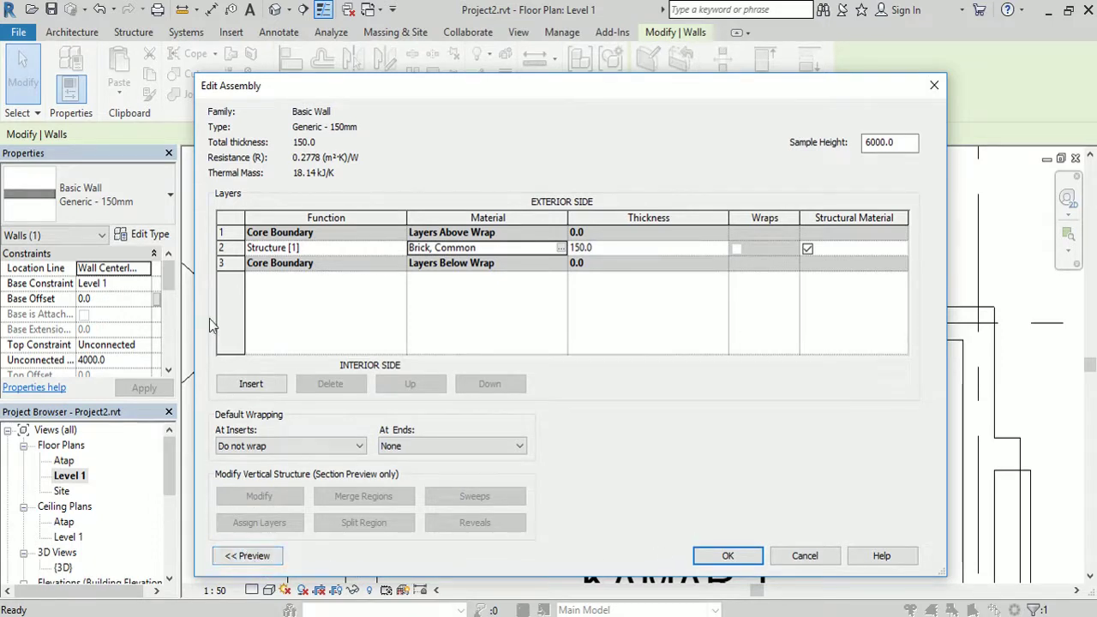
Show the wall assembly preview and insert a layer above the brick with the function Finish 1 [4].
click(252, 555)
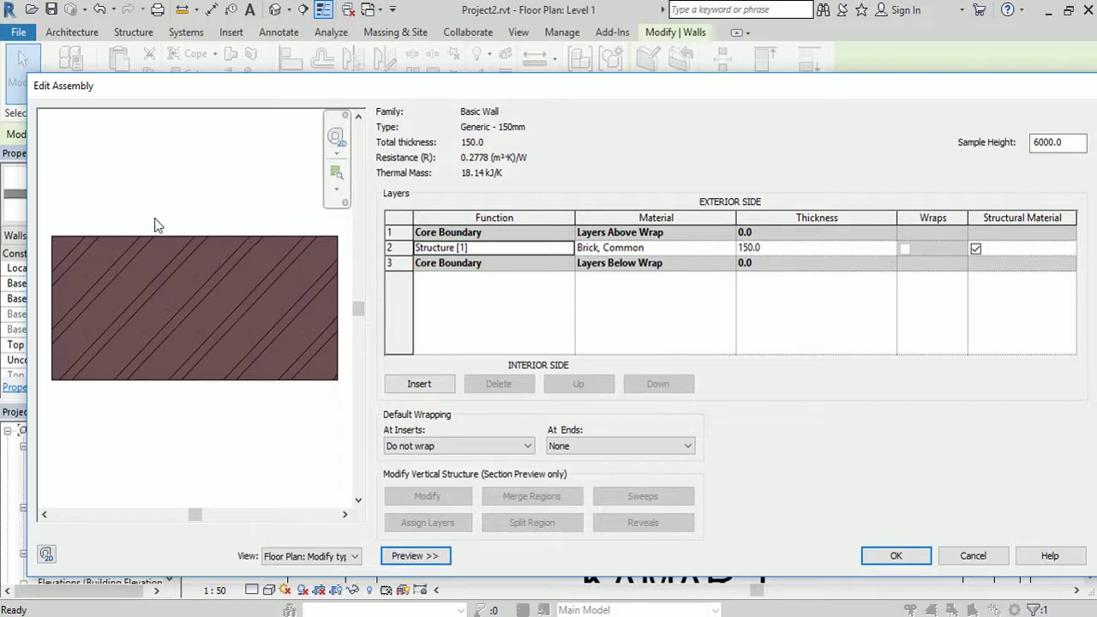
click(420, 384)
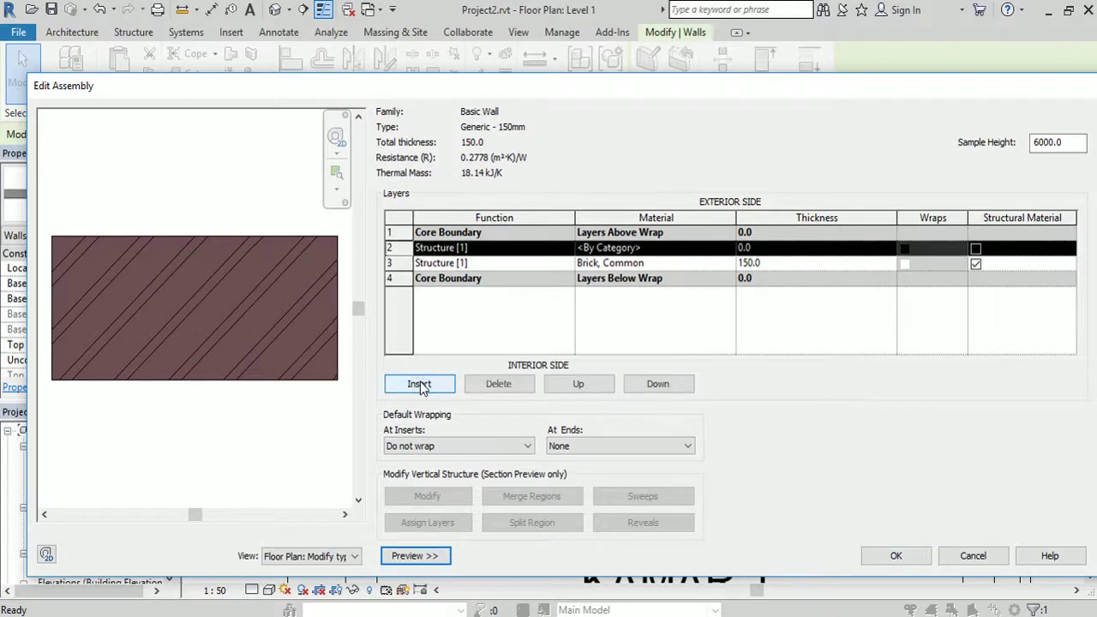
click(568, 249)
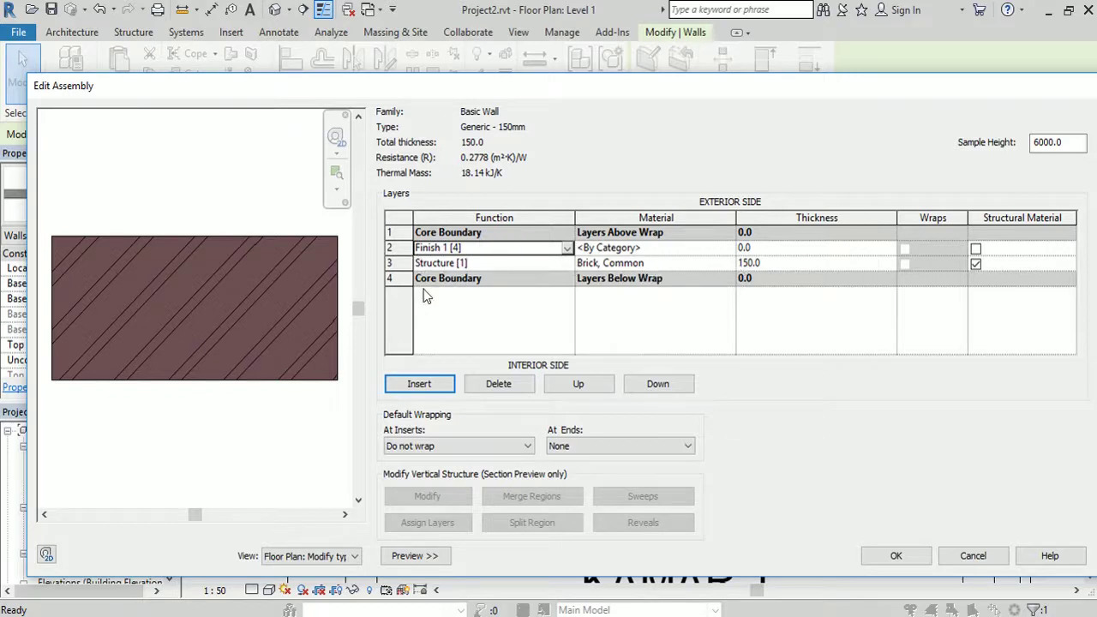
Set the thickness of the Brick, Common structure layer to 120.
click(773, 263)
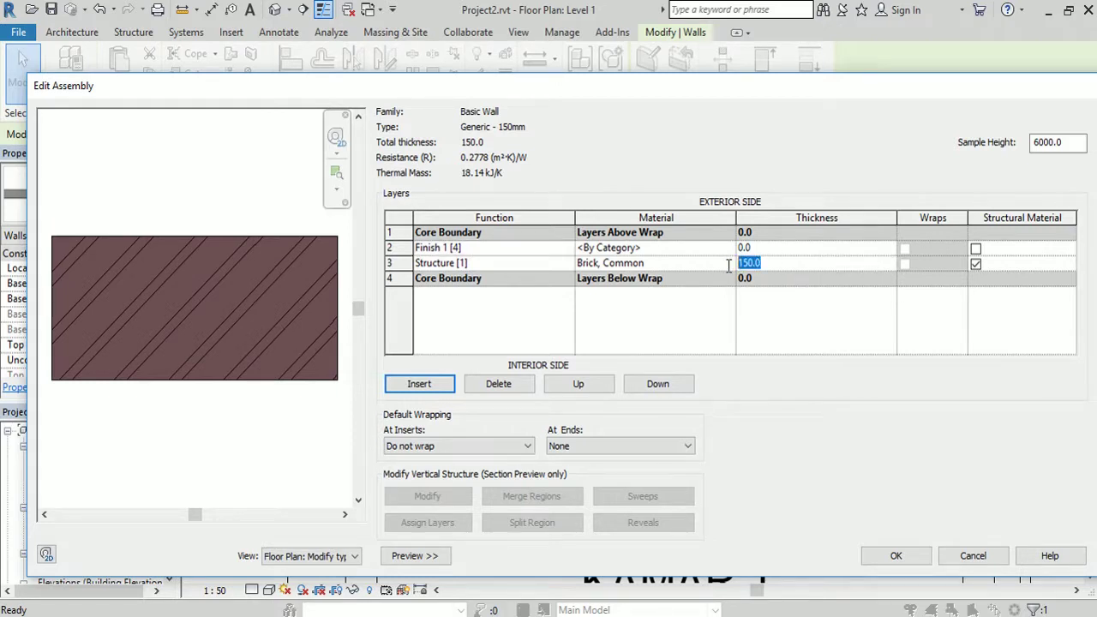
text(120)
key(Tab)
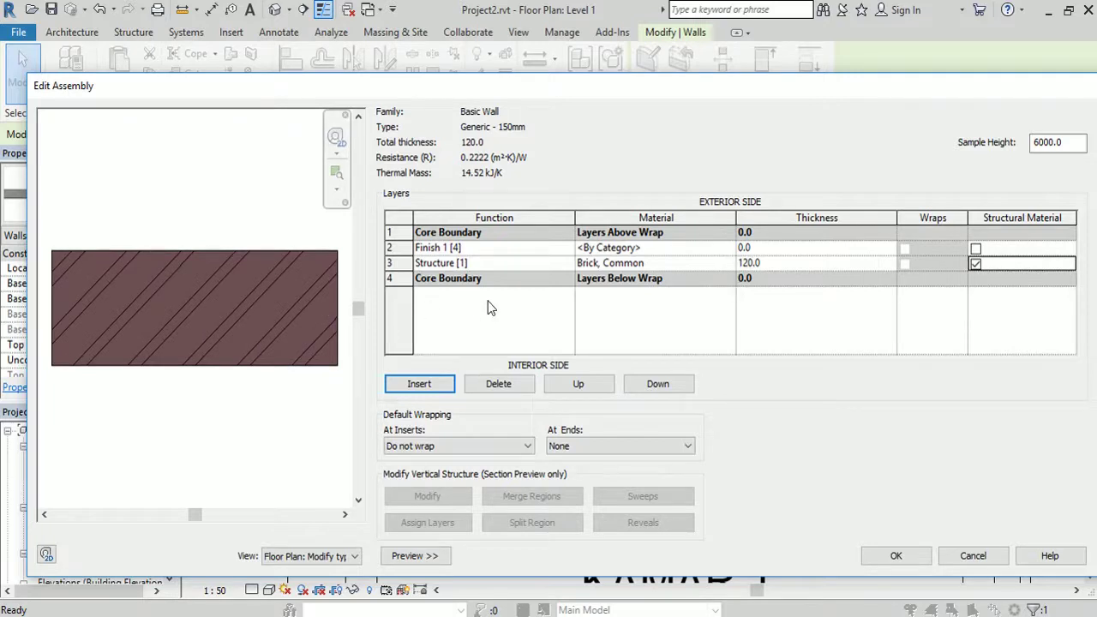
Set the thickness of the Finish 1 [4] layer to 15.
click(759, 248)
click(758, 247)
drag(758, 248, 735, 249)
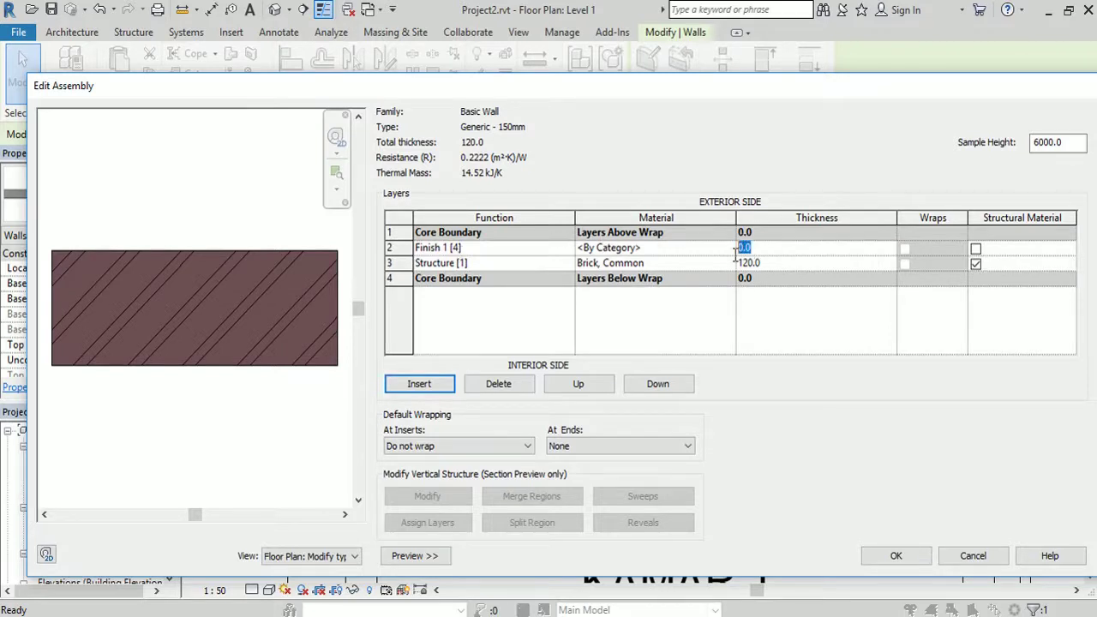
text(15)
key(Tab)
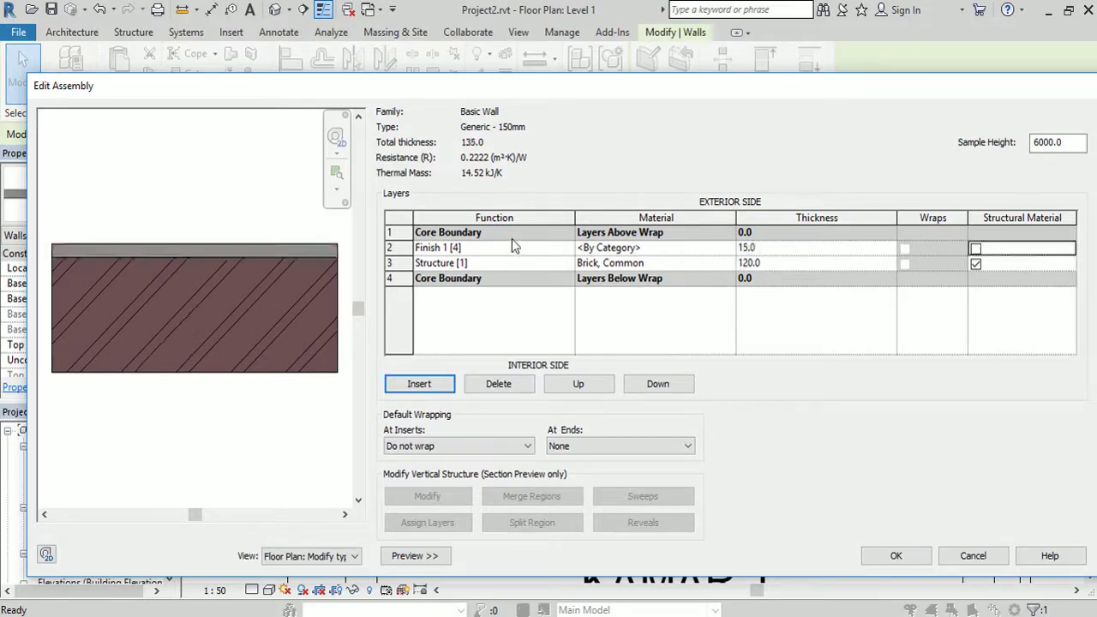
Choose Concrete, Lightweight as the material for the Finish 1 [4] layer and remove its surface pattern.
click(730, 250)
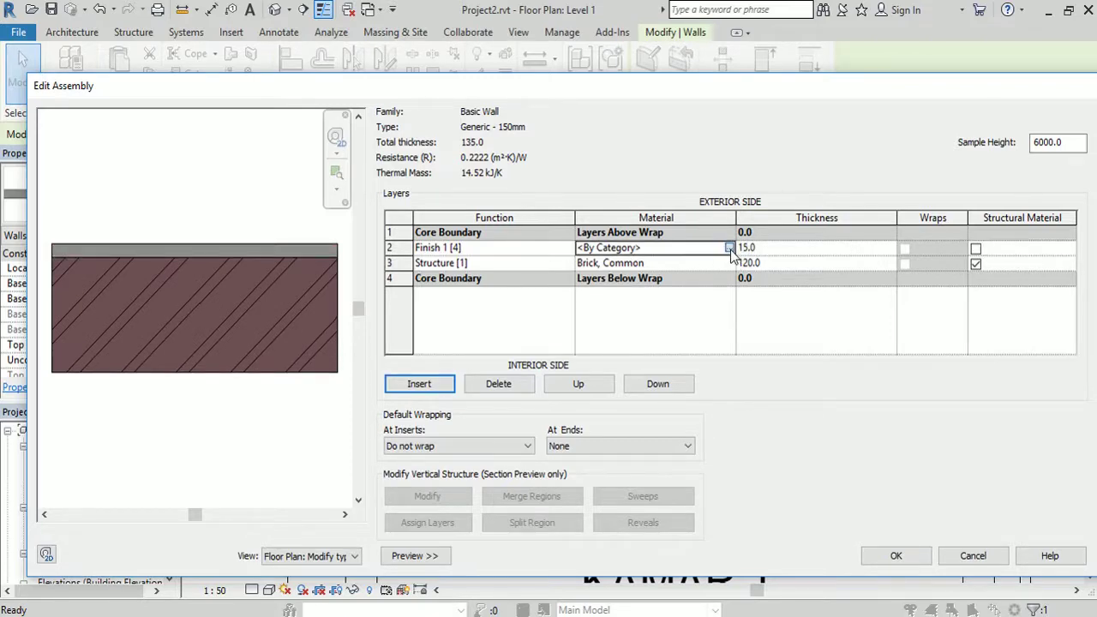
click(730, 249)
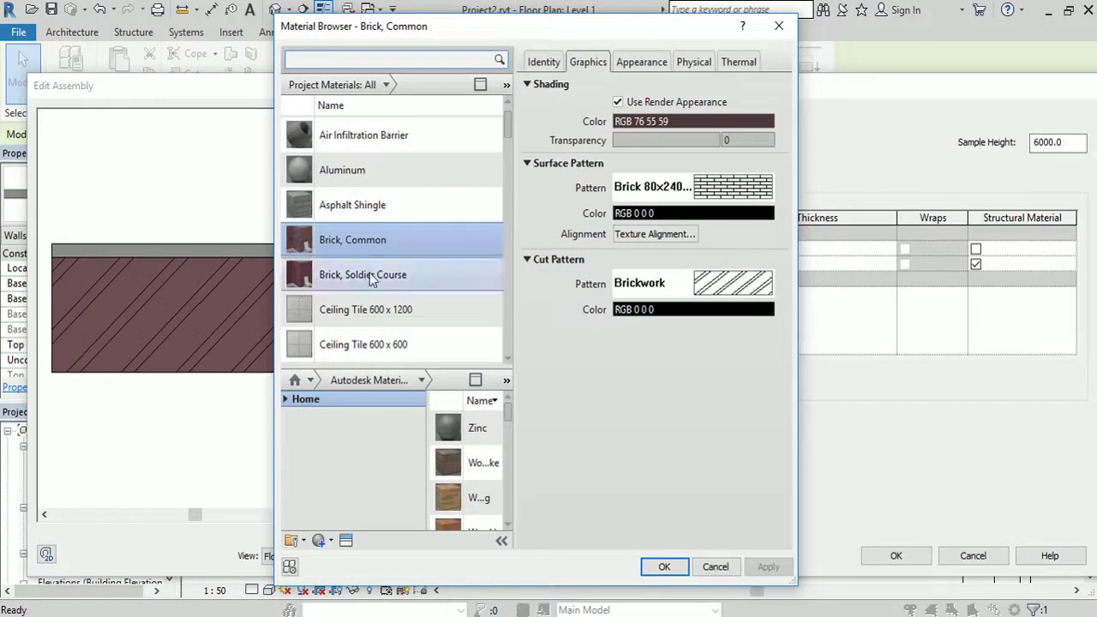
scroll(369, 273, down, 5)
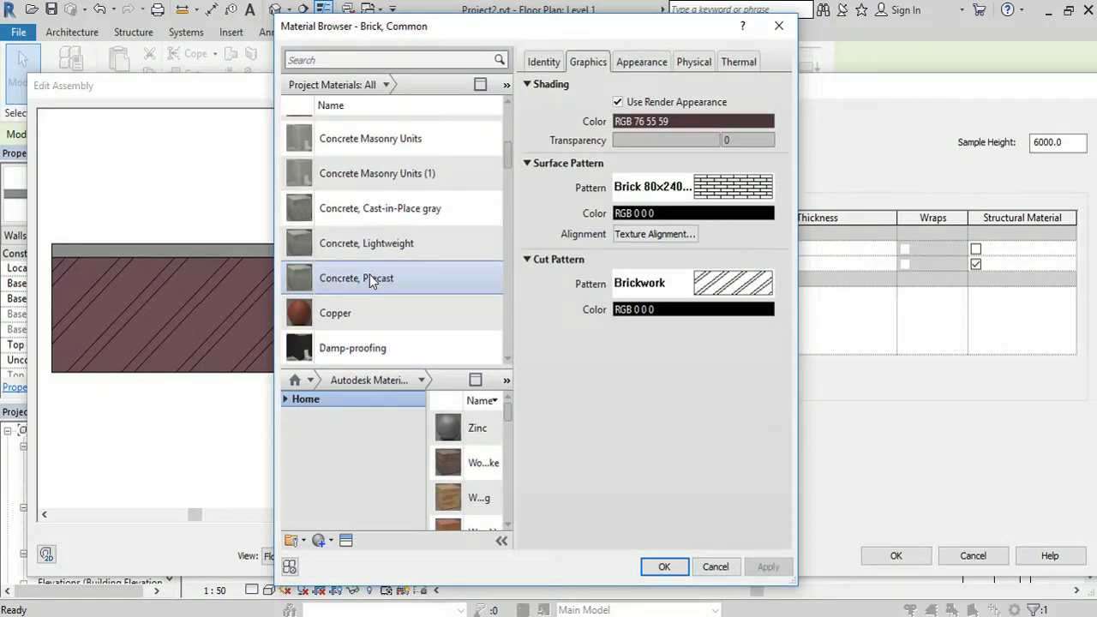
scroll(369, 275, down, 1)
scroll(369, 274, up, 1)
click(366, 248)
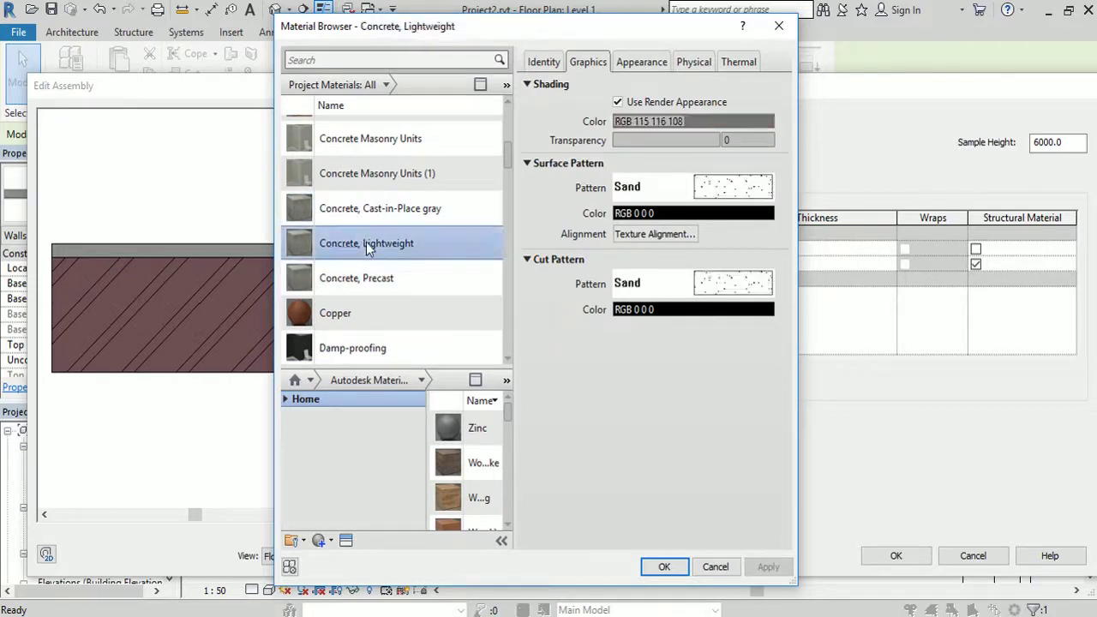
click(726, 190)
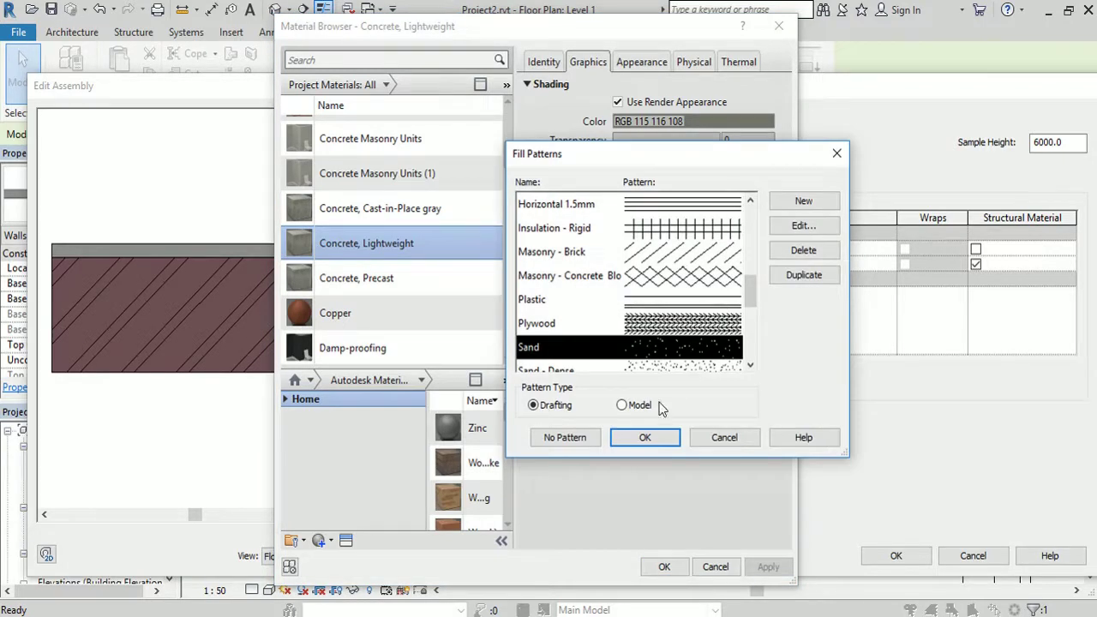
click(574, 435)
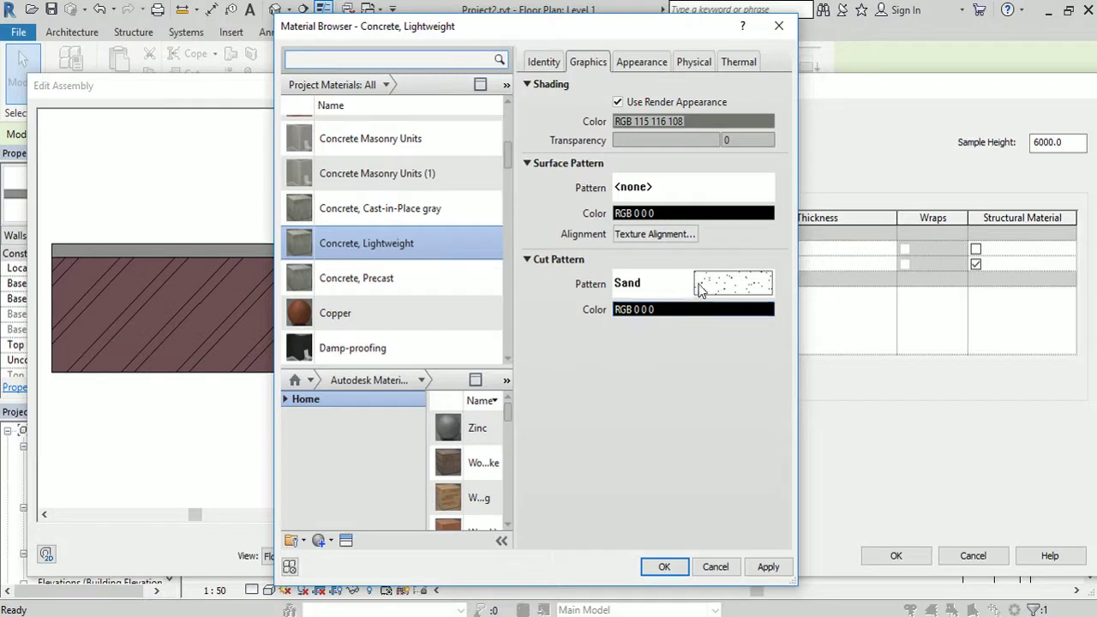
Keep Sand as the Concrete, Lightweight cut pattern, then apply and accept the material for the finish layer.
click(743, 290)
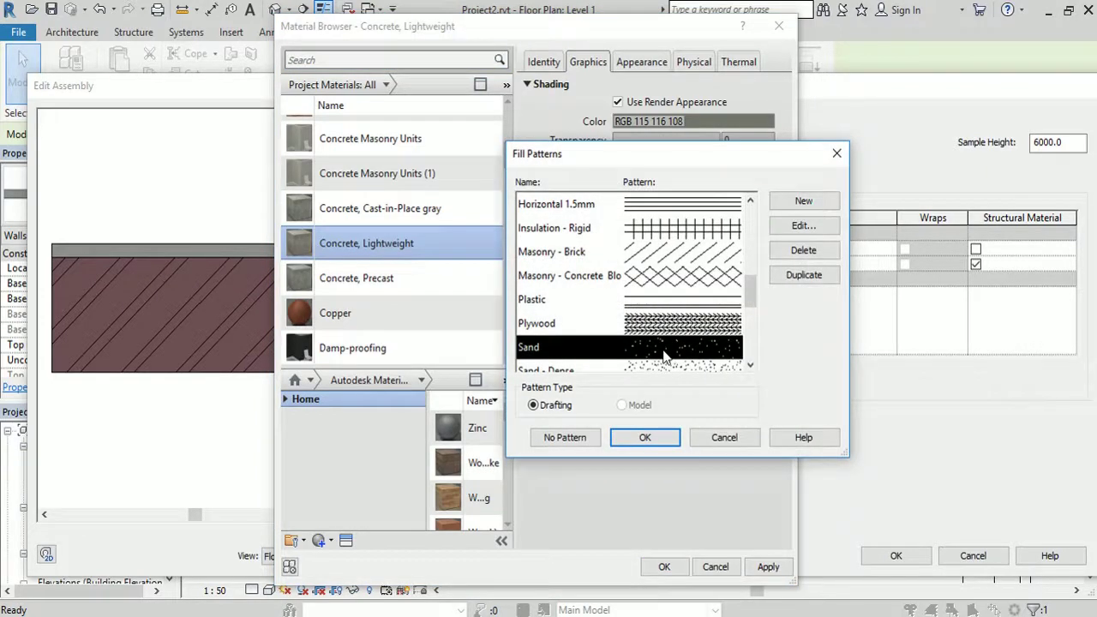
scroll(661, 351, down, 1)
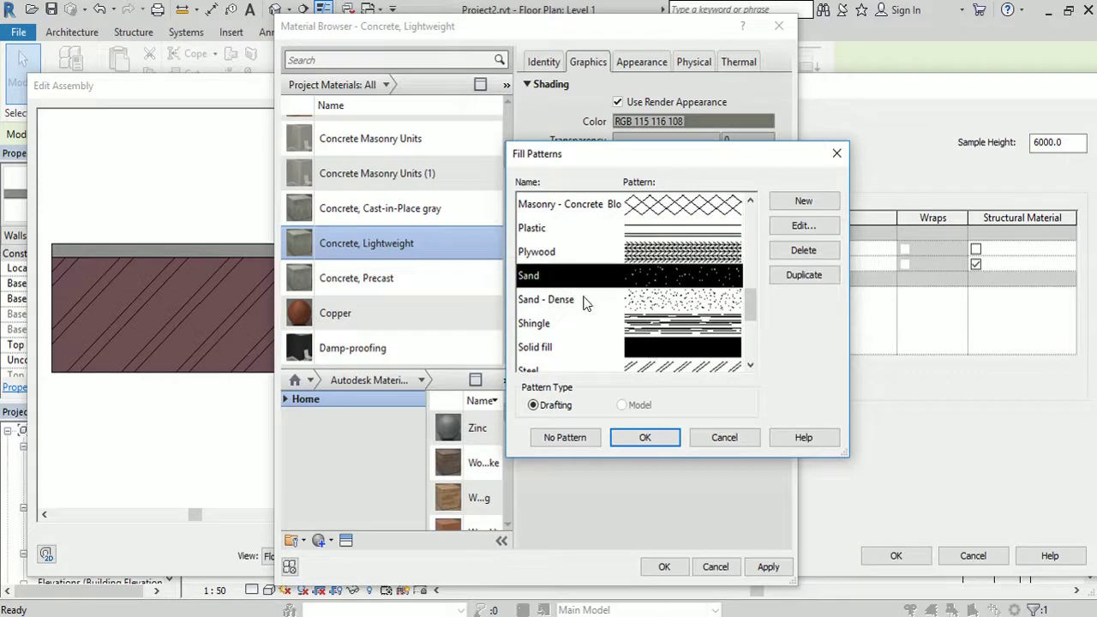
click(674, 301)
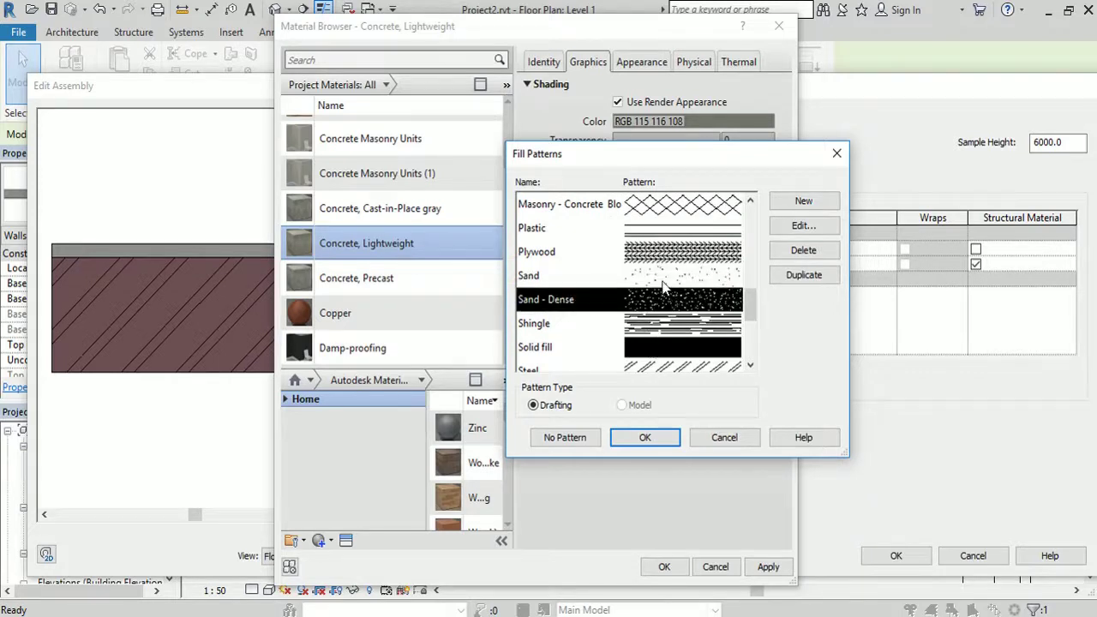
click(665, 277)
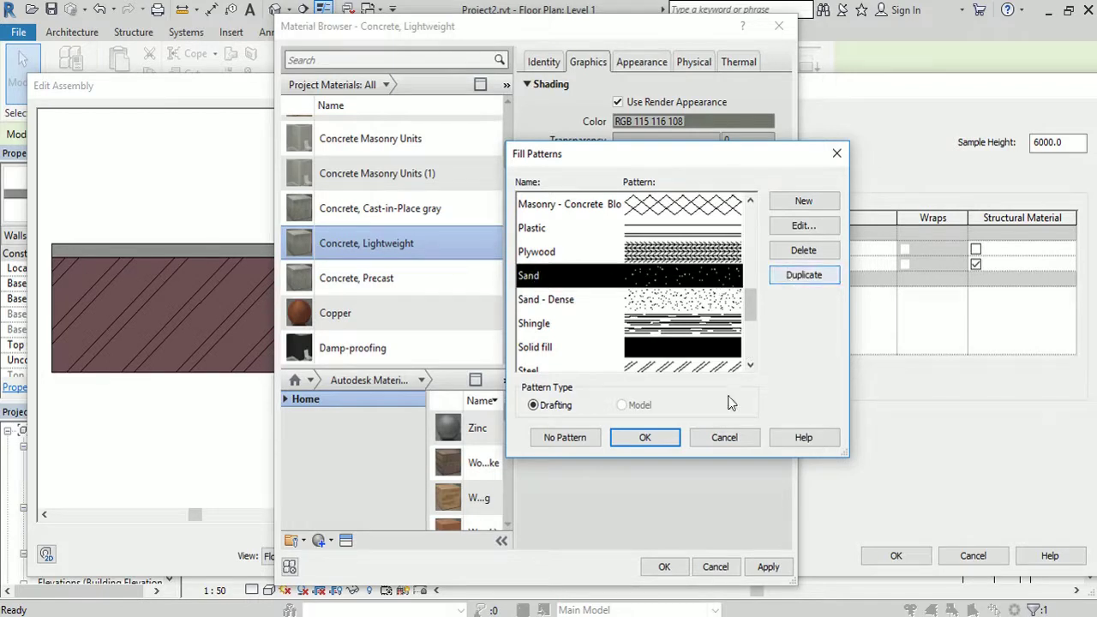
click(634, 436)
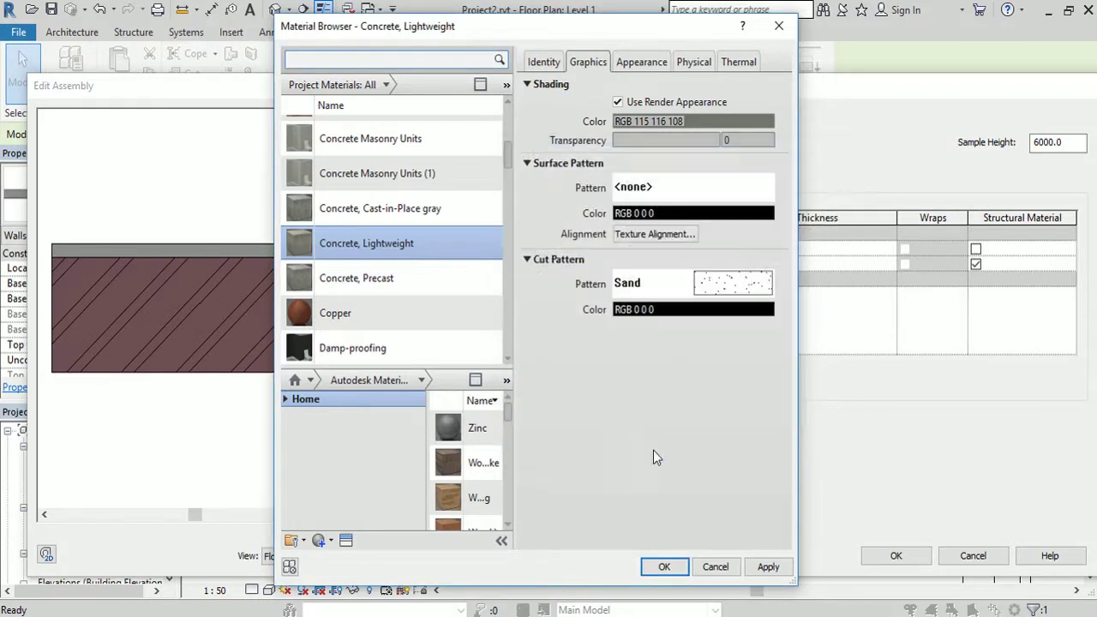
click(767, 569)
click(664, 566)
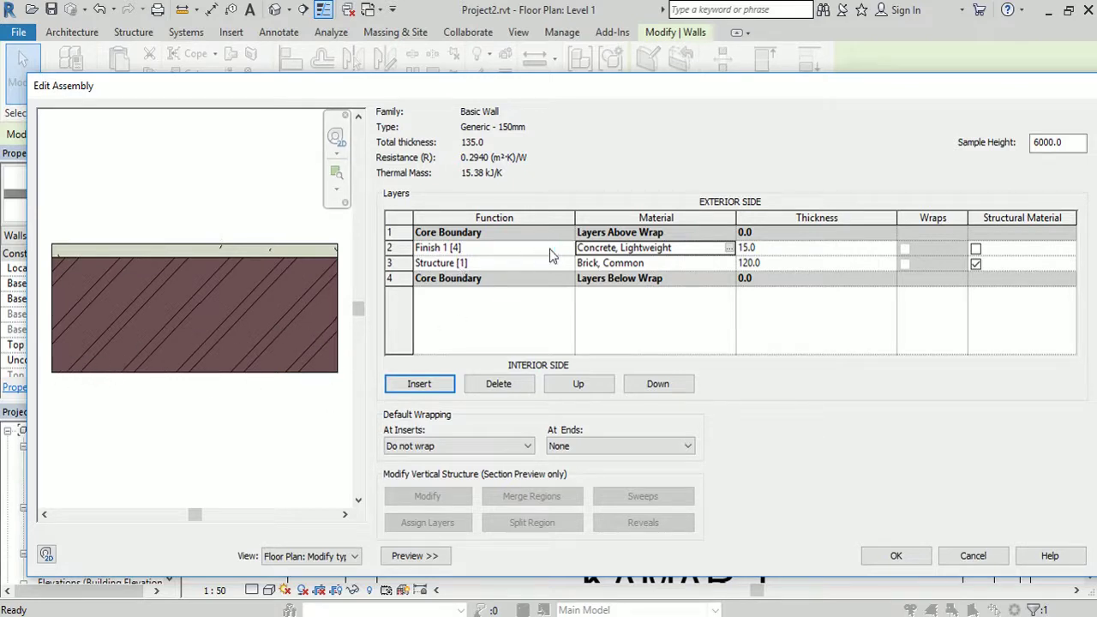
Insert another layer with the function Finish 1 [4] and move it above the exterior core boundary.
click(423, 385)
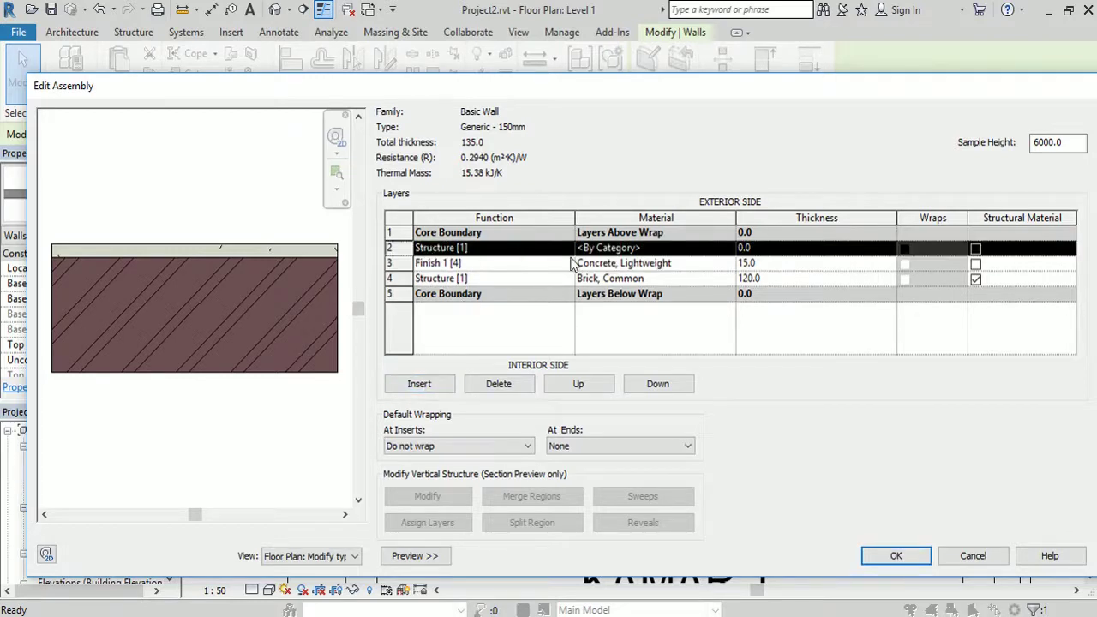
click(567, 248)
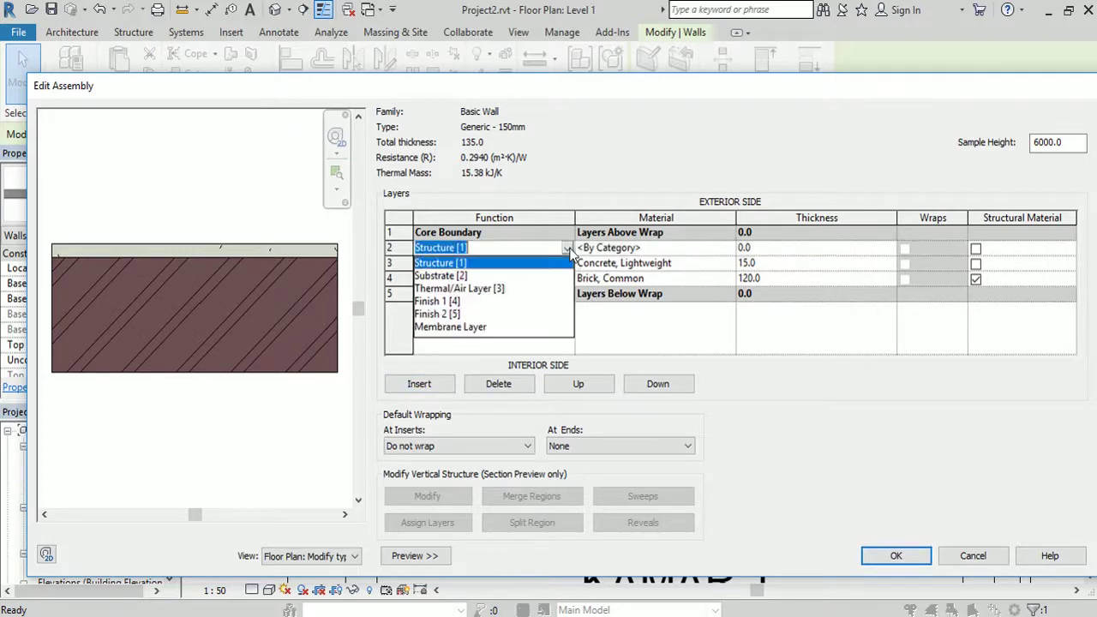
click(434, 303)
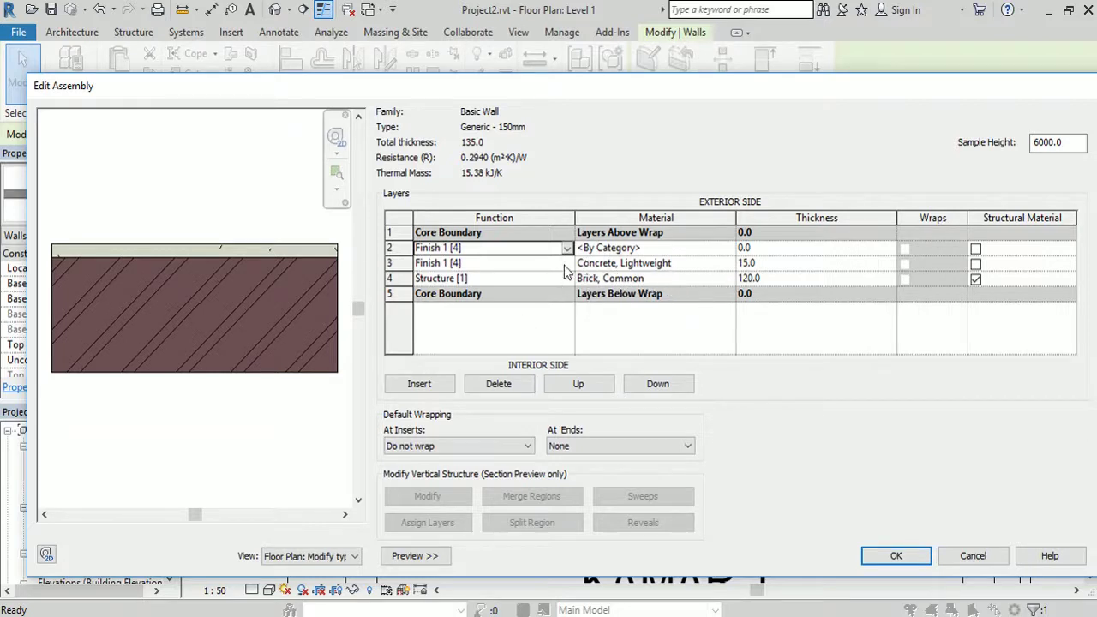
click(578, 386)
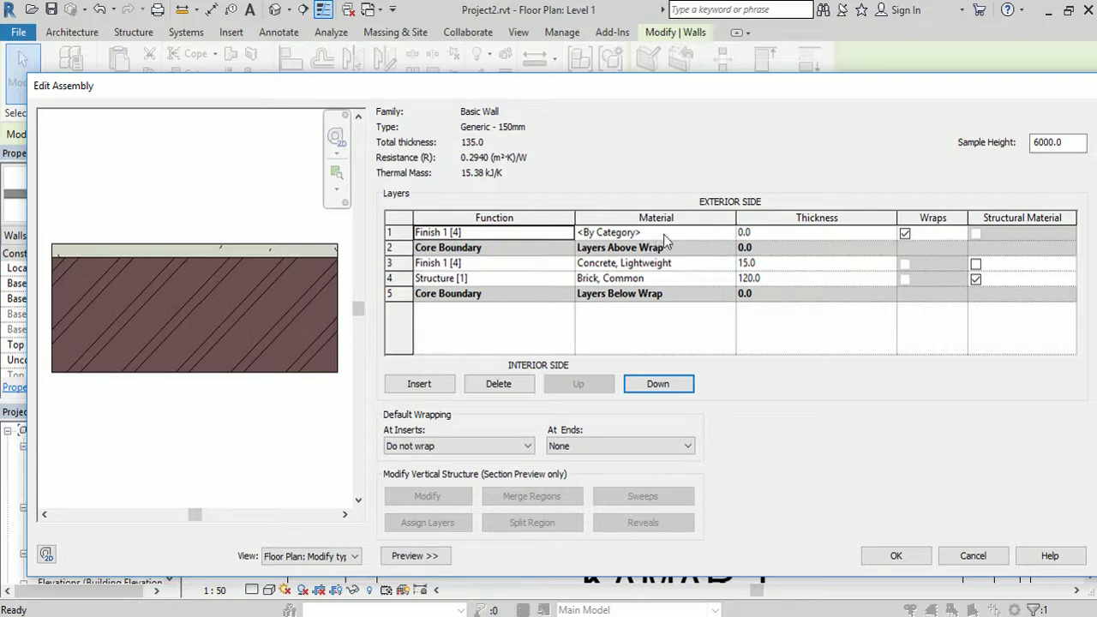
click(483, 232)
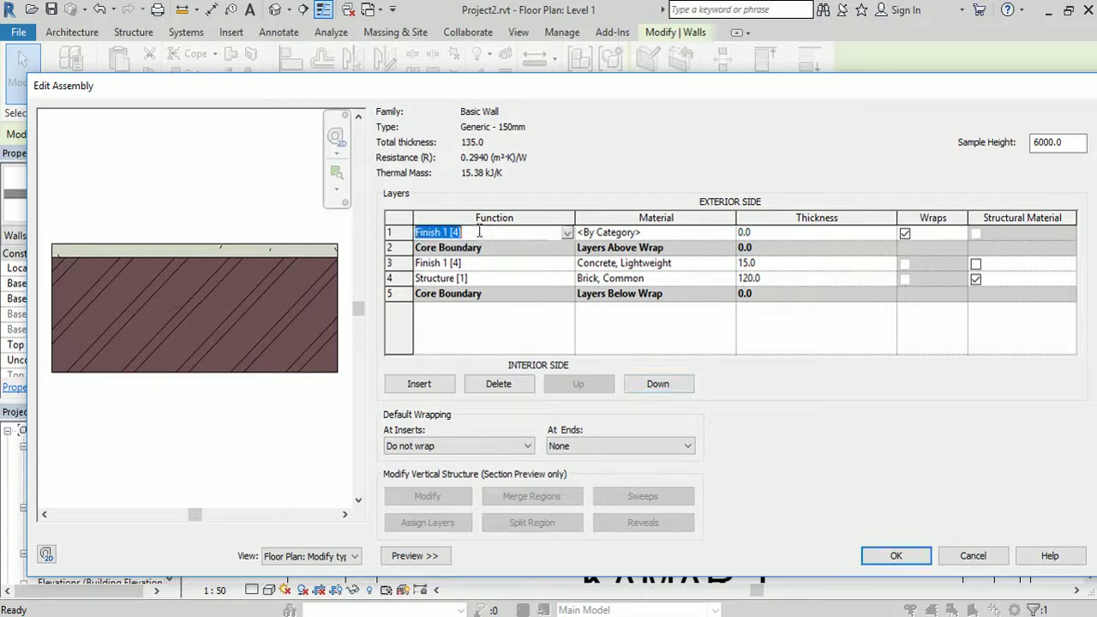
click(568, 233)
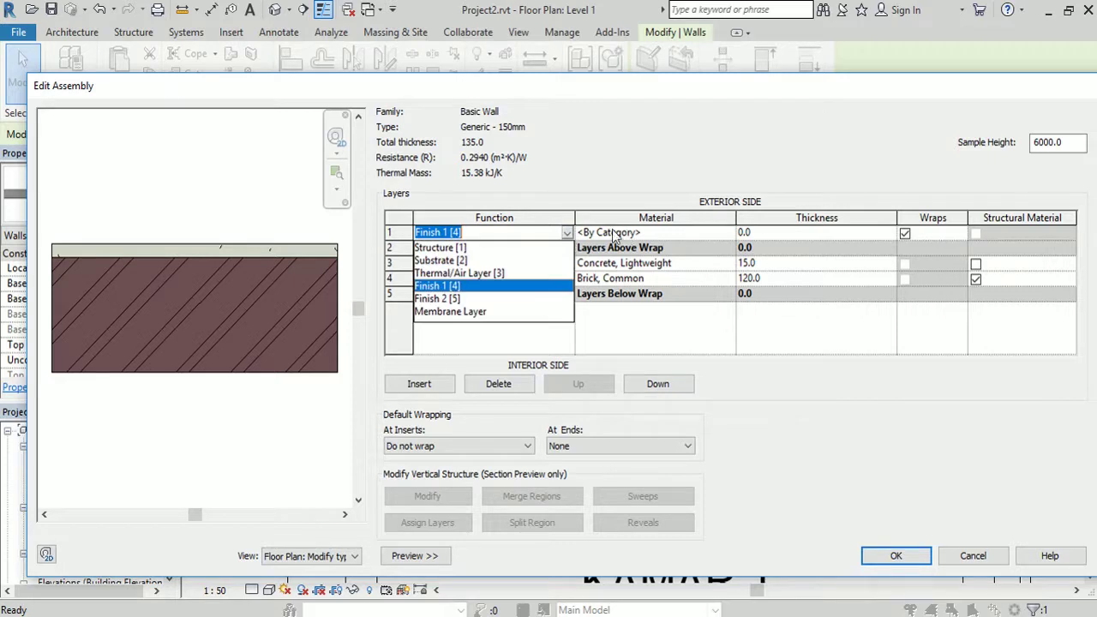
click(568, 232)
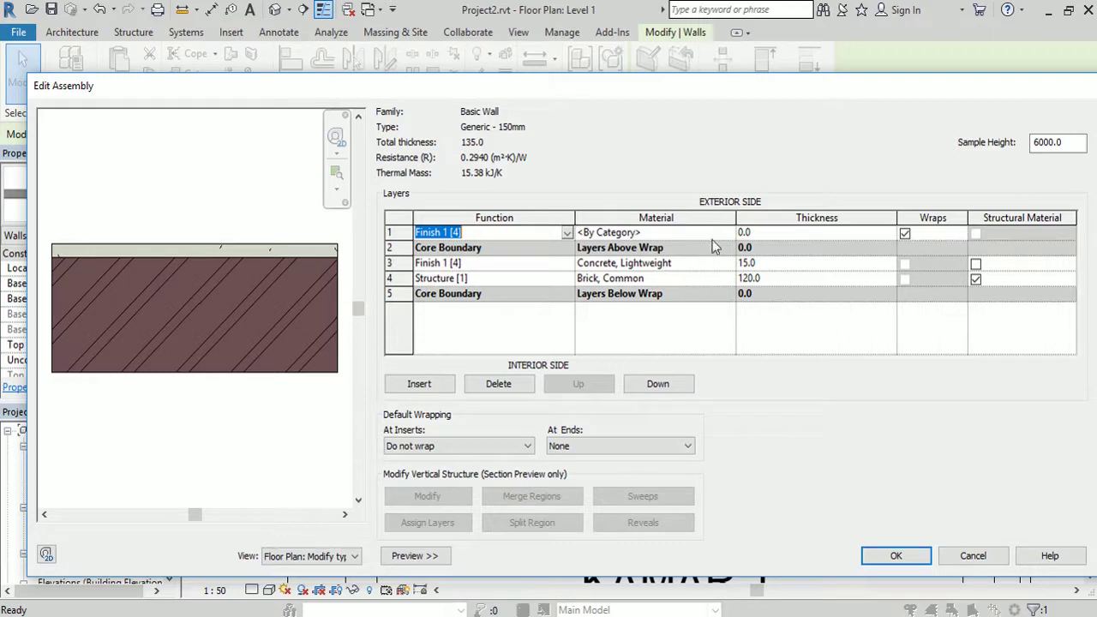
click(755, 234)
drag(759, 231, 727, 229)
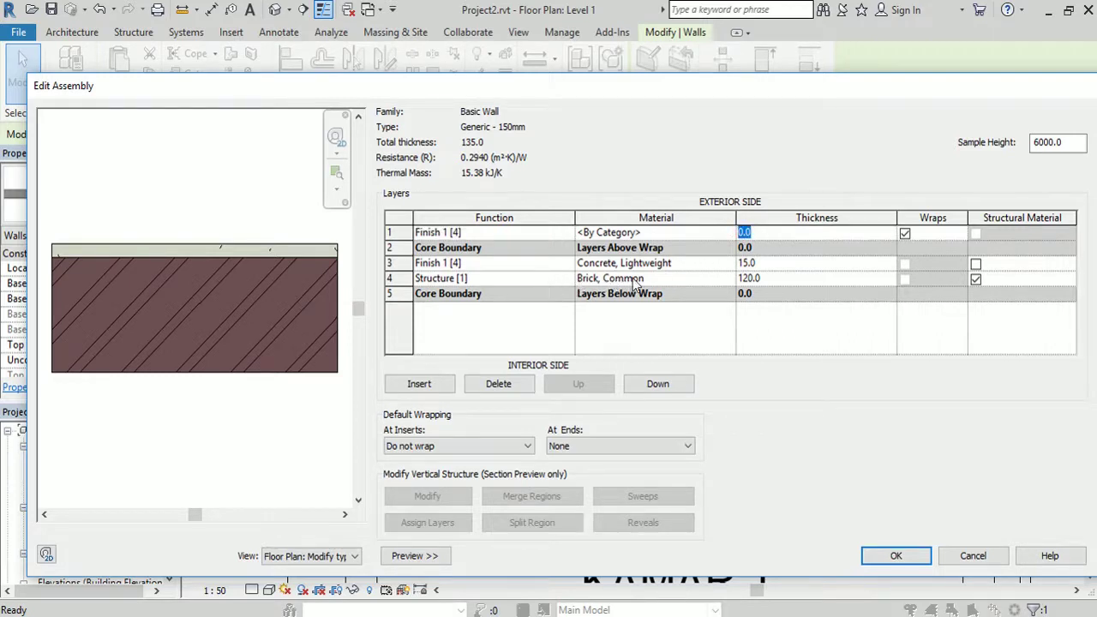
Move the Brick, Common structure layer up one row, above the Concrete, Lightweight finish layer.
click(664, 279)
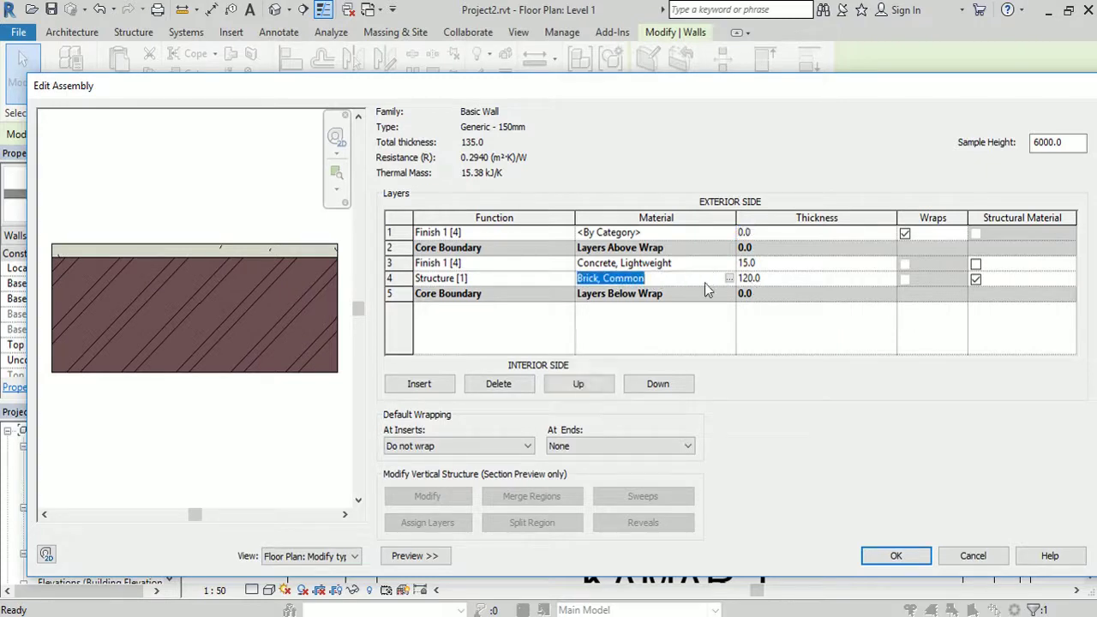
click(484, 282)
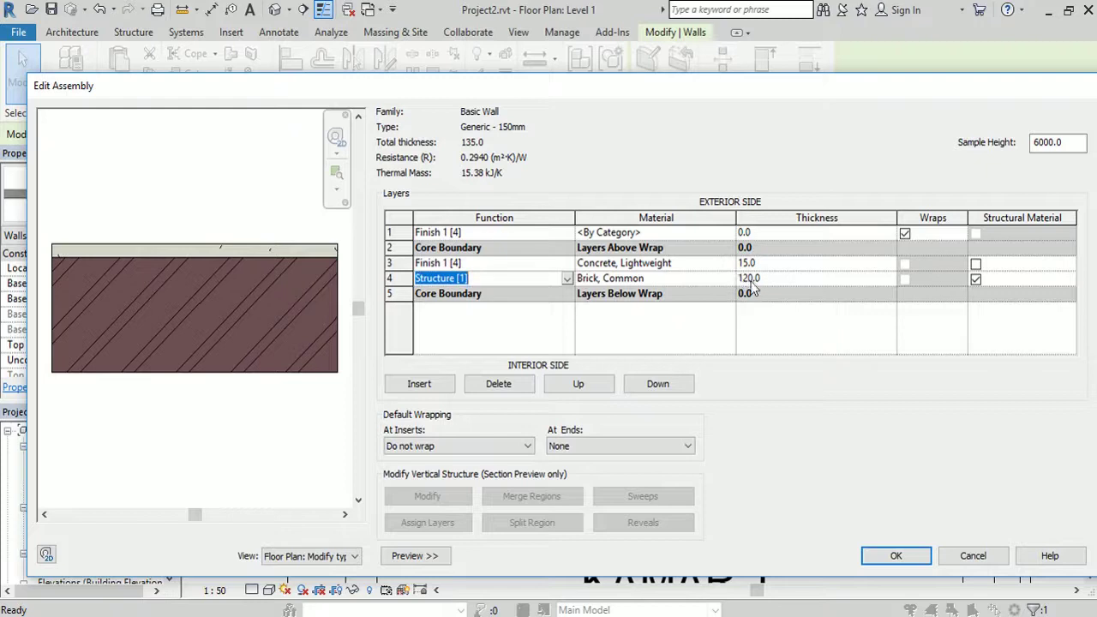
click(579, 384)
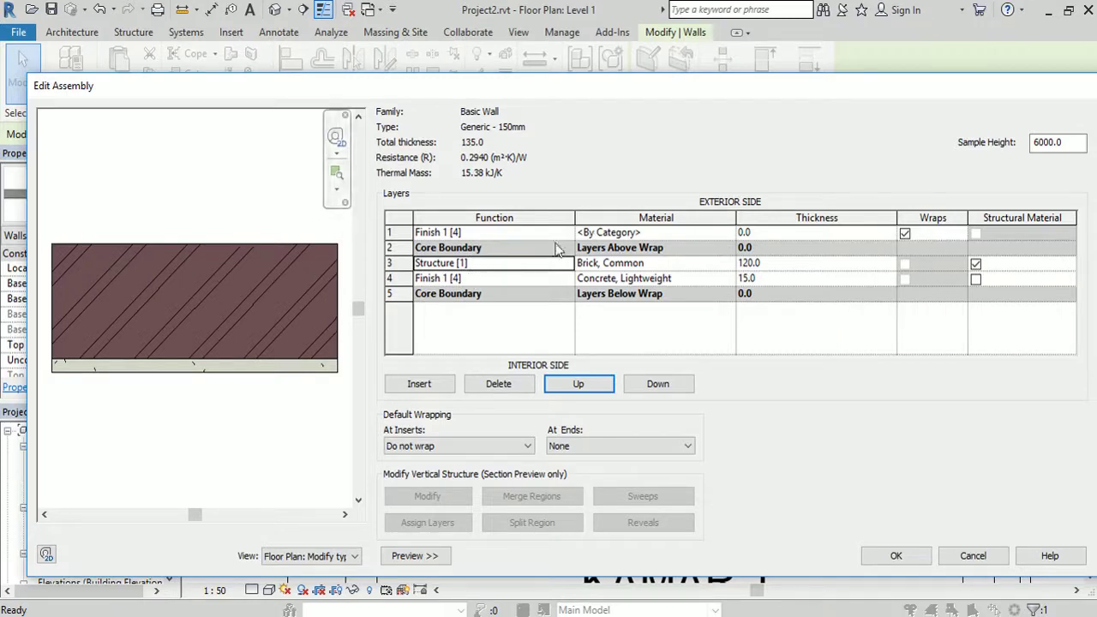
Set the thickness of the exterior Finish 1 [4] layer to 15.
click(772, 279)
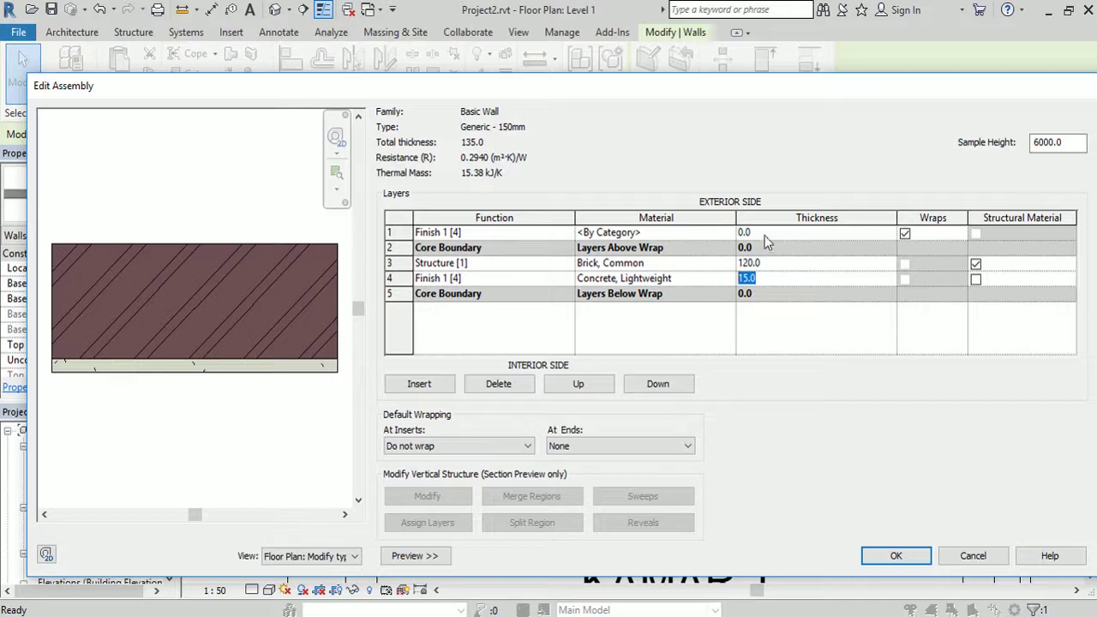
click(736, 233)
text(15)
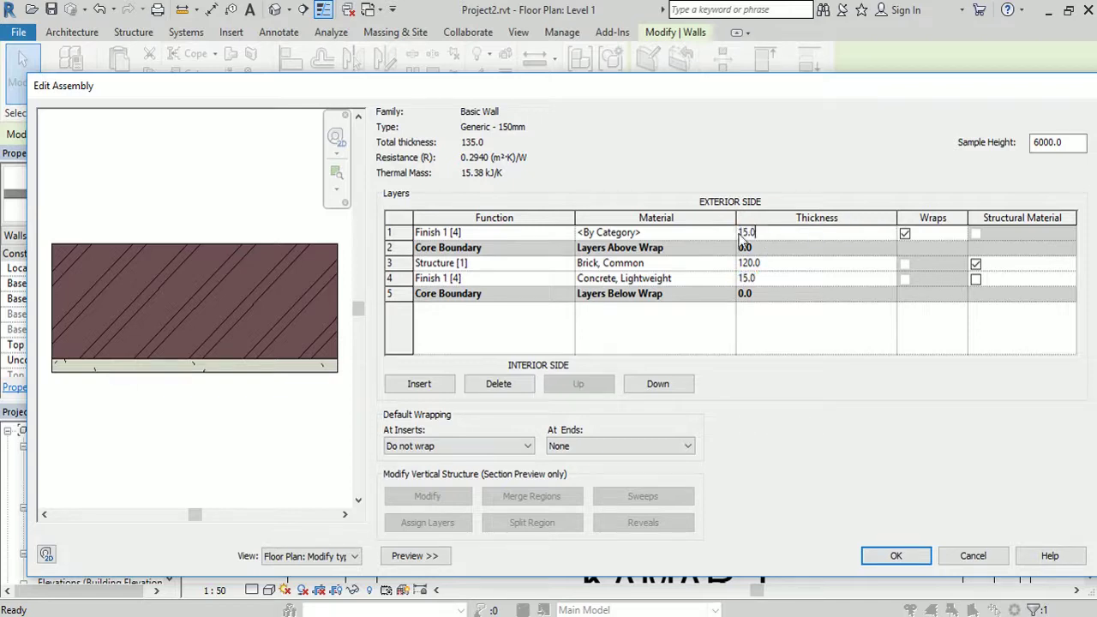
key(Return)
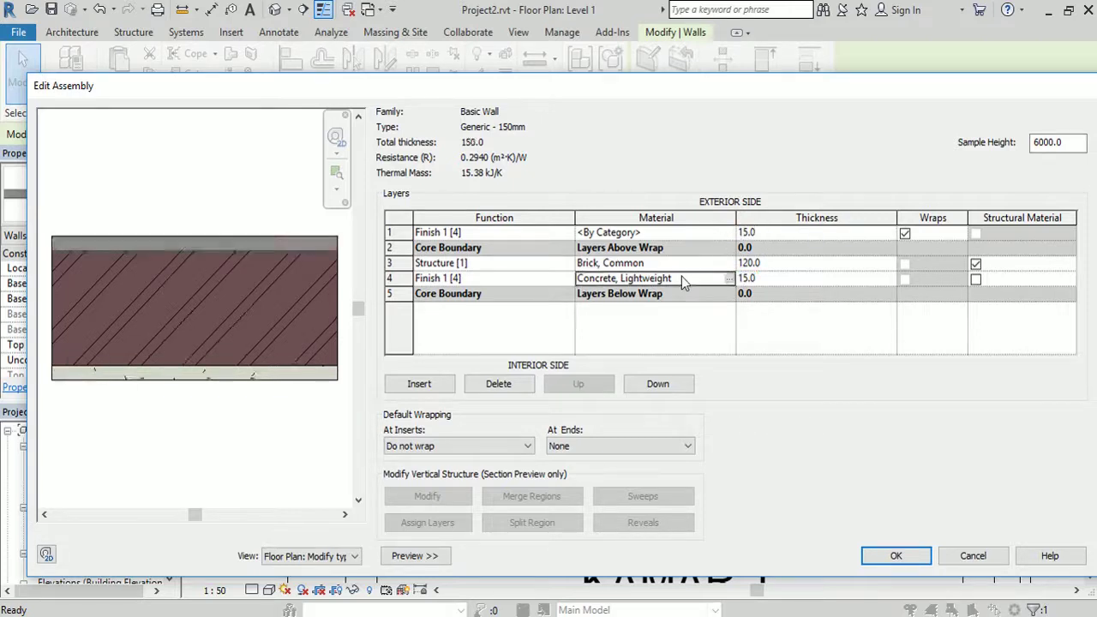
Copy the Concrete, Lightweight material from the interior finish layer to the exterior Finish 1 [4] layer.
click(682, 279)
key(ctrl+c)
click(658, 239)
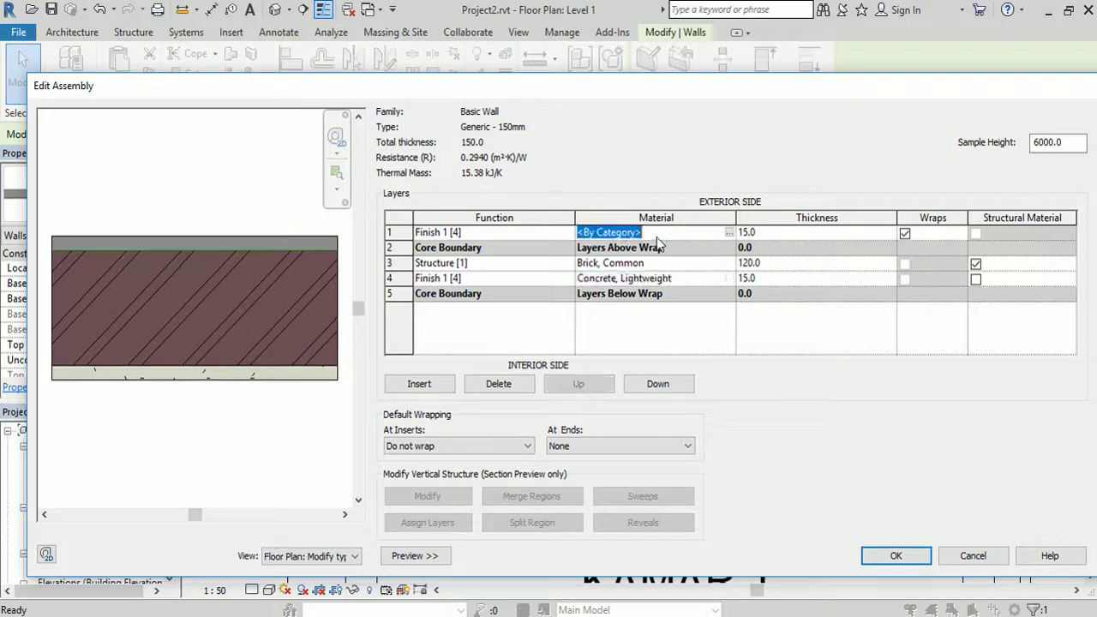
key(ctrl+v)
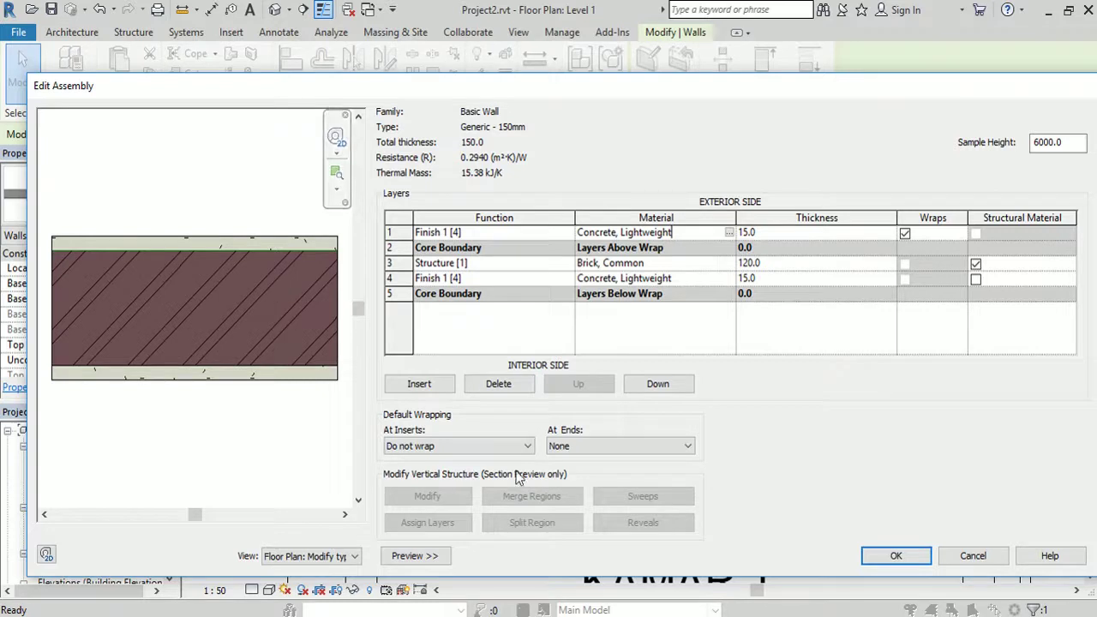
Accept the layer assembly and the Generic - 150mm type properties, leaving nothing selected in the floor plan.
click(896, 557)
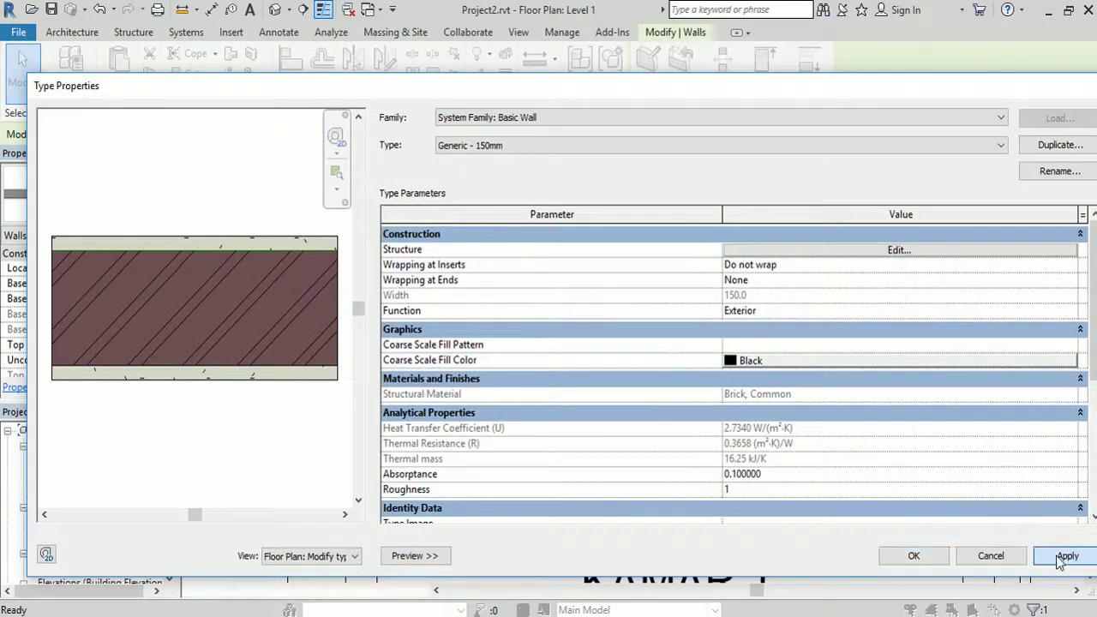
click(923, 559)
click(584, 415)
scroll(537, 374, down, 4)
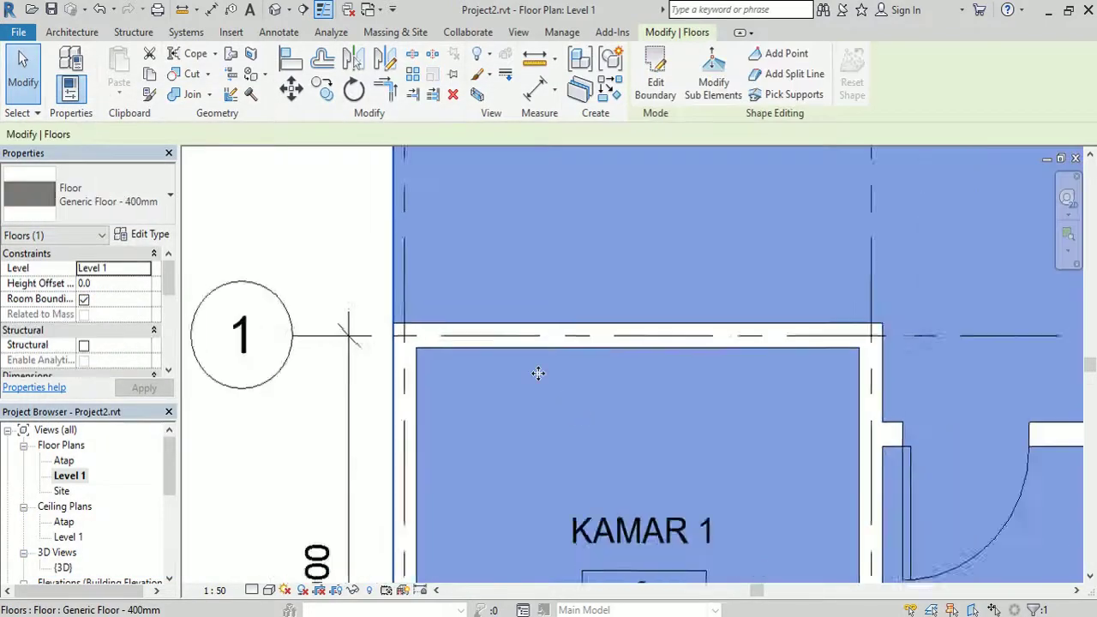
click(364, 269)
Set the detail level of the Level 1 floor plan to Fine.
scroll(364, 269, down, 3)
scroll(471, 342, up, 3)
scroll(456, 332, up, 2)
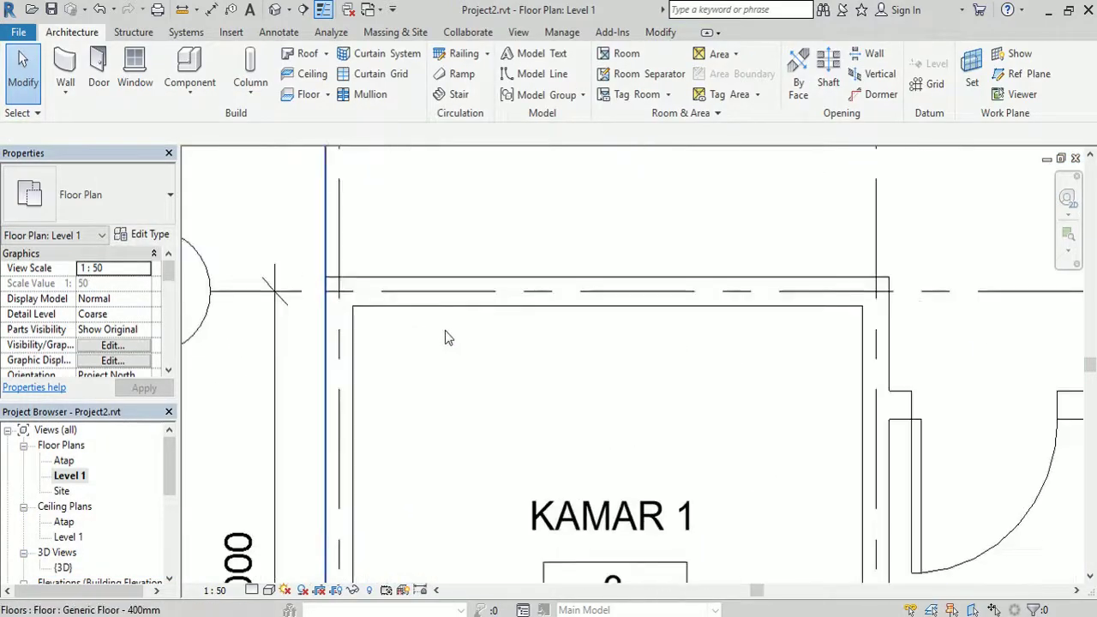
middle_drag(457, 342, 505, 350)
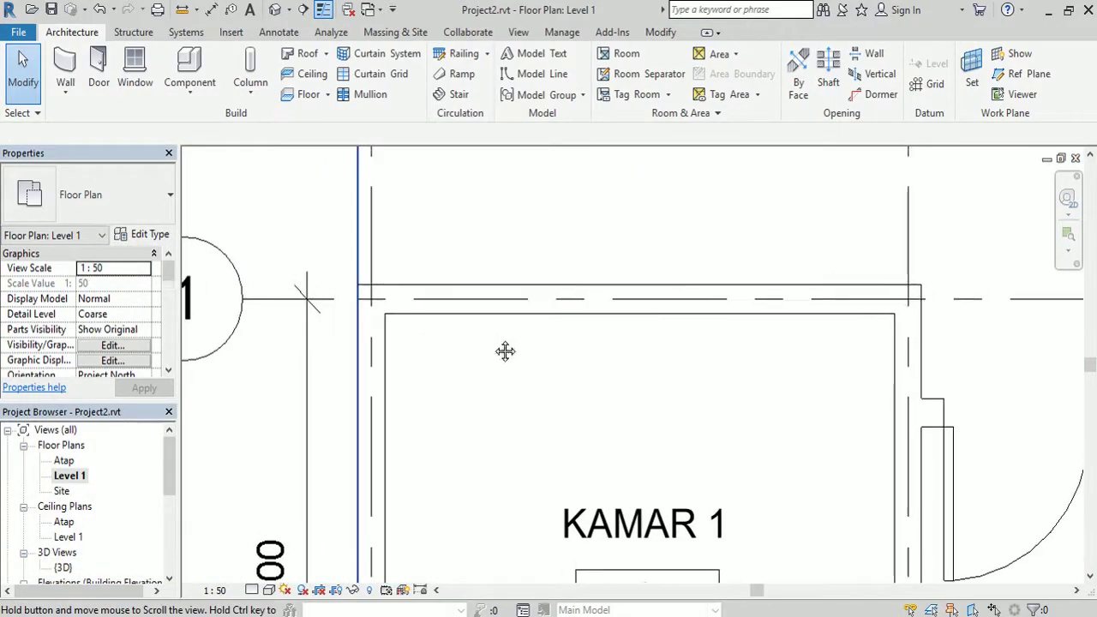
click(250, 591)
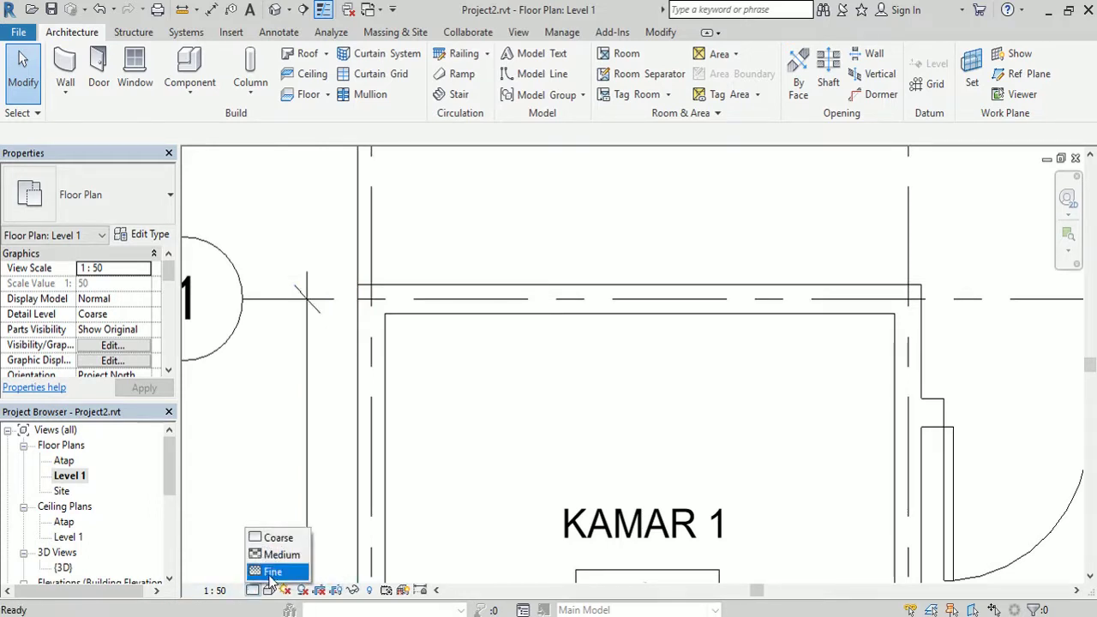
click(266, 570)
click(250, 591)
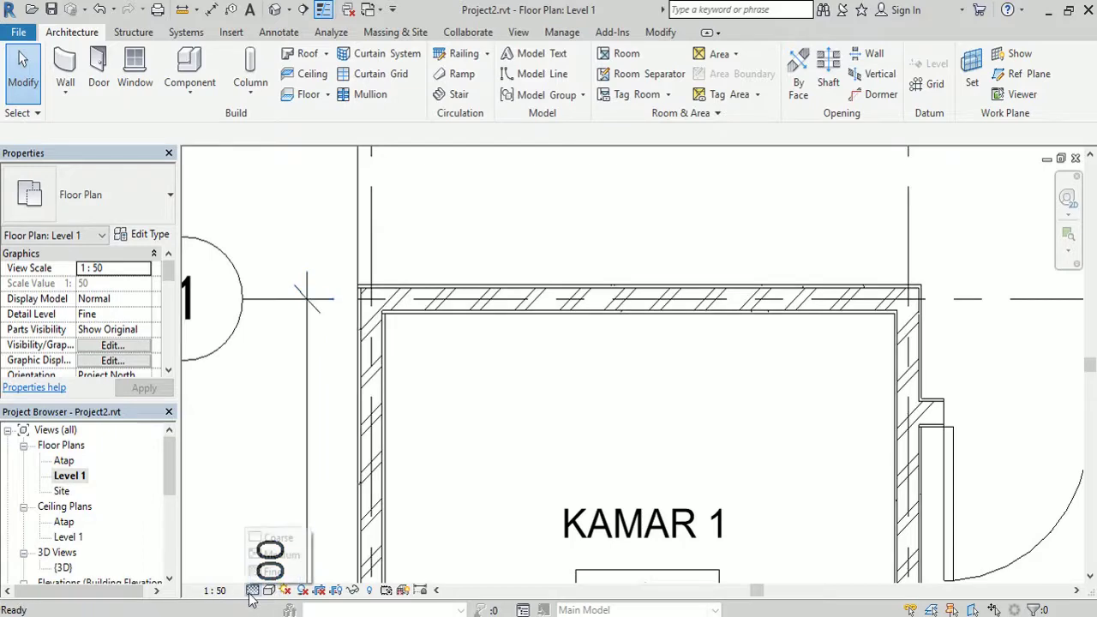
click(266, 572)
Examine how the wall layers and hatching are drawn around the rooms of the Level 1 floor plan.
click(468, 455)
scroll(494, 312, up, 4)
scroll(551, 298, down, 2)
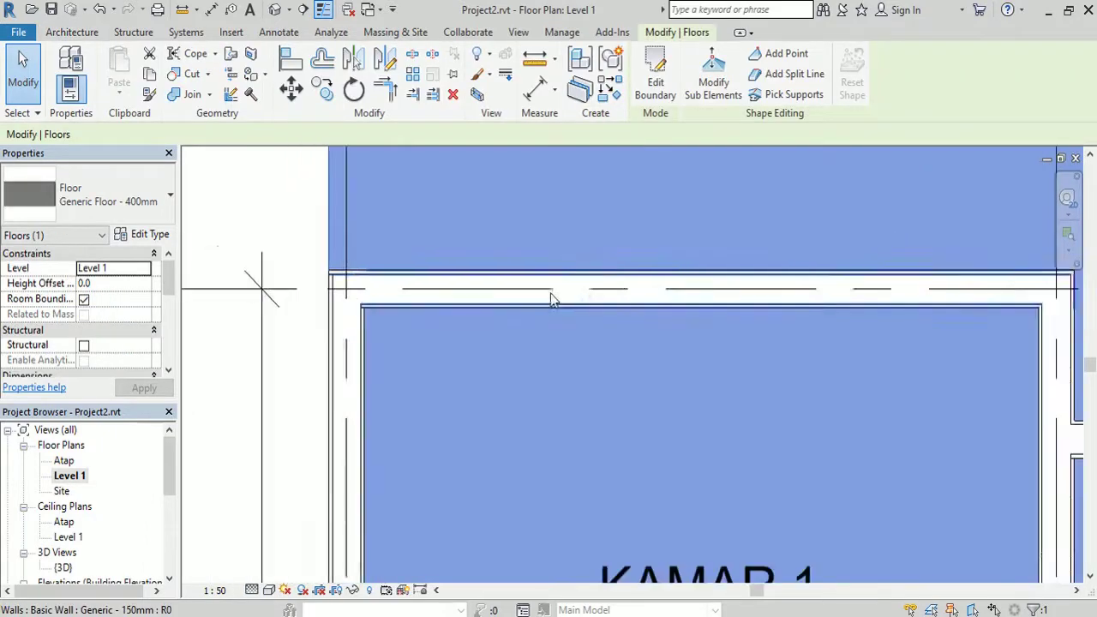
click(288, 229)
scroll(288, 270, down, 3)
scroll(734, 313, down, 3)
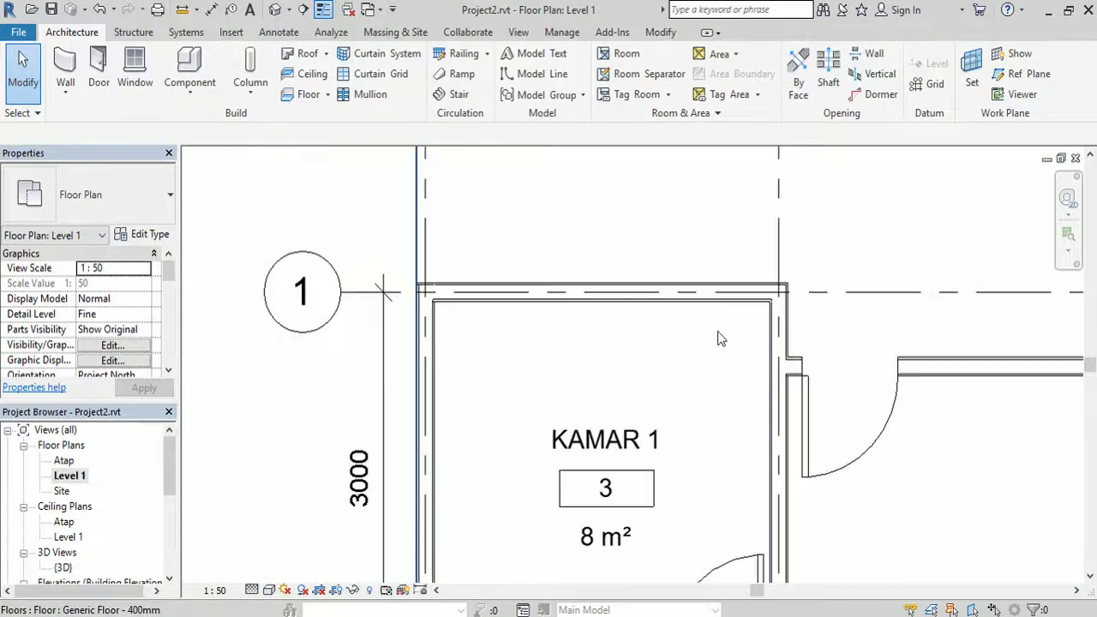
mouse_move(717, 335)
middle_down()
mouse_move(705, 372)
mouse_move(596, 241)
middle_up()
scroll(595, 241, down, 2)
middle_drag(586, 459, 566, 381)
scroll(566, 382, down, 2)
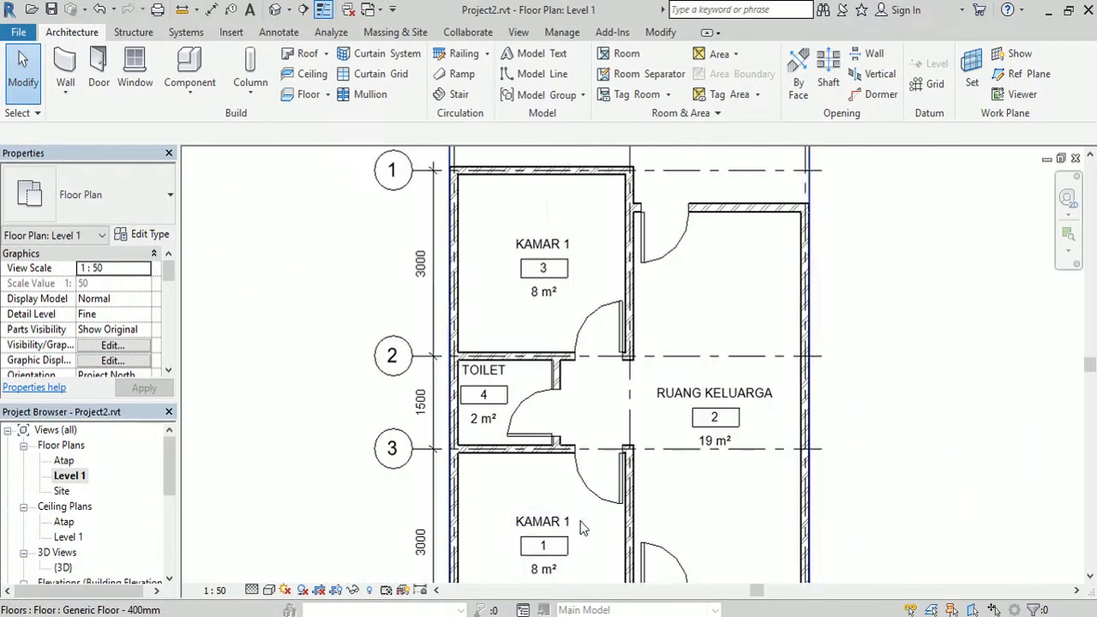
scroll(582, 524, up, 1)
middle_drag(604, 531, 587, 394)
scroll(567, 368, up, 2)
middle_drag(571, 367, 585, 433)
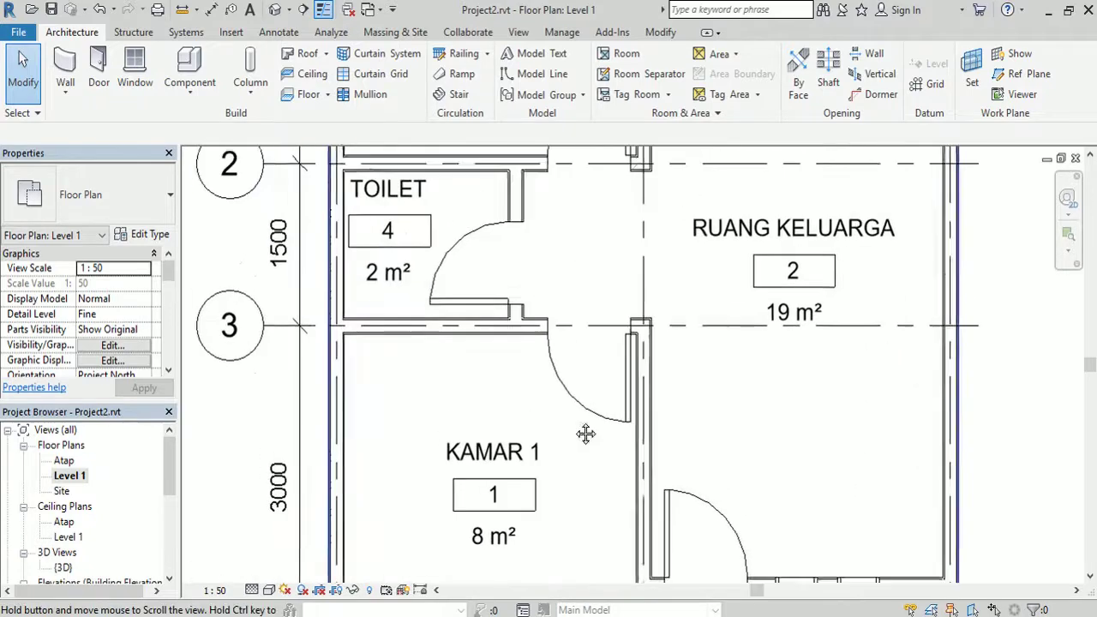
scroll(576, 435, down, 3)
middle_drag(603, 329, 607, 378)
scroll(608, 377, down, 2)
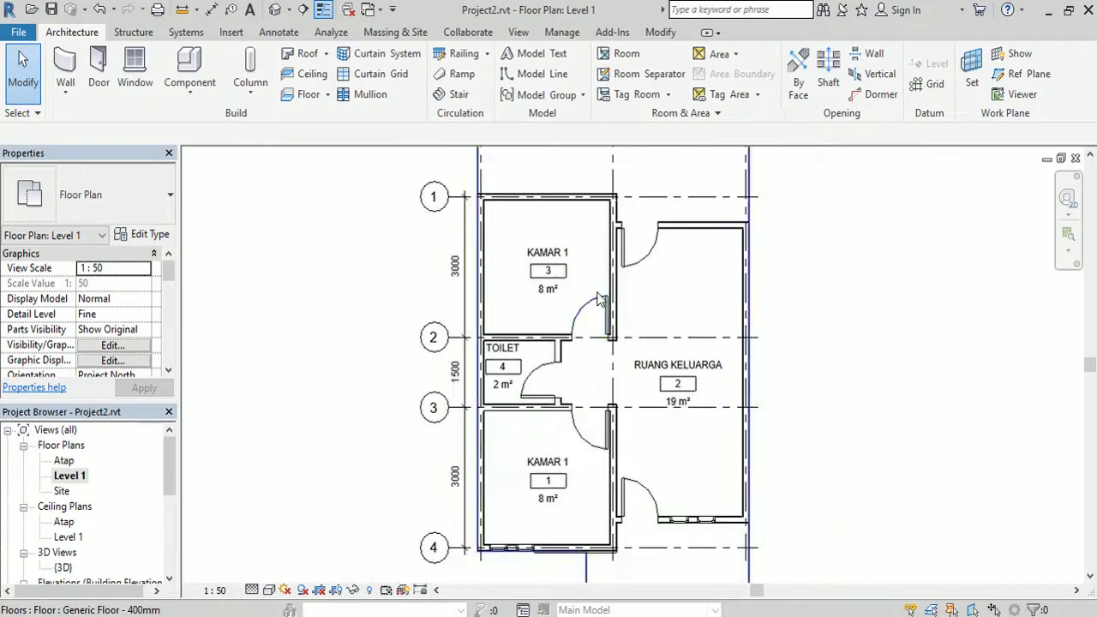
scroll(589, 247, up, 2)
middle_drag(589, 247, 584, 323)
scroll(517, 291, up, 2)
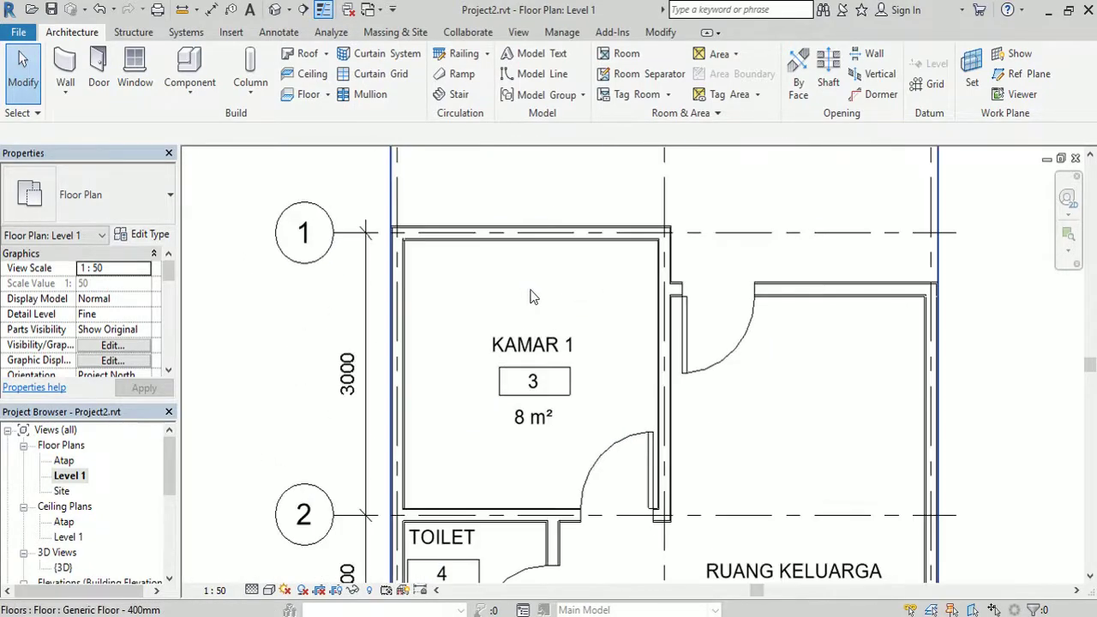
scroll(533, 304, down, 2)
scroll(339, 341, down, 2)
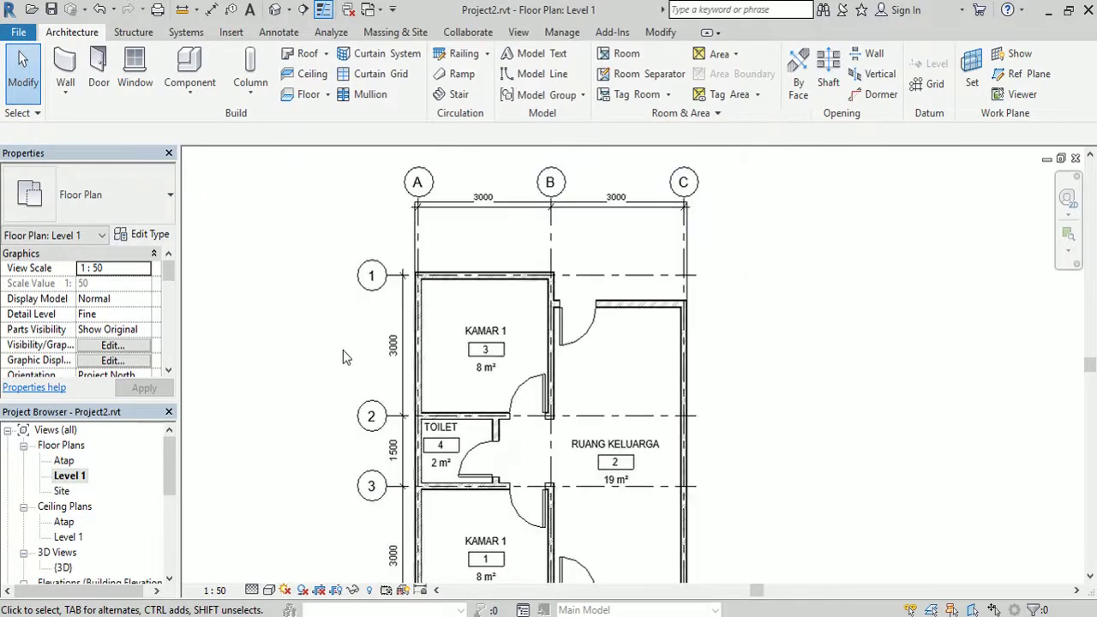
middle_drag(343, 349, 374, 355)
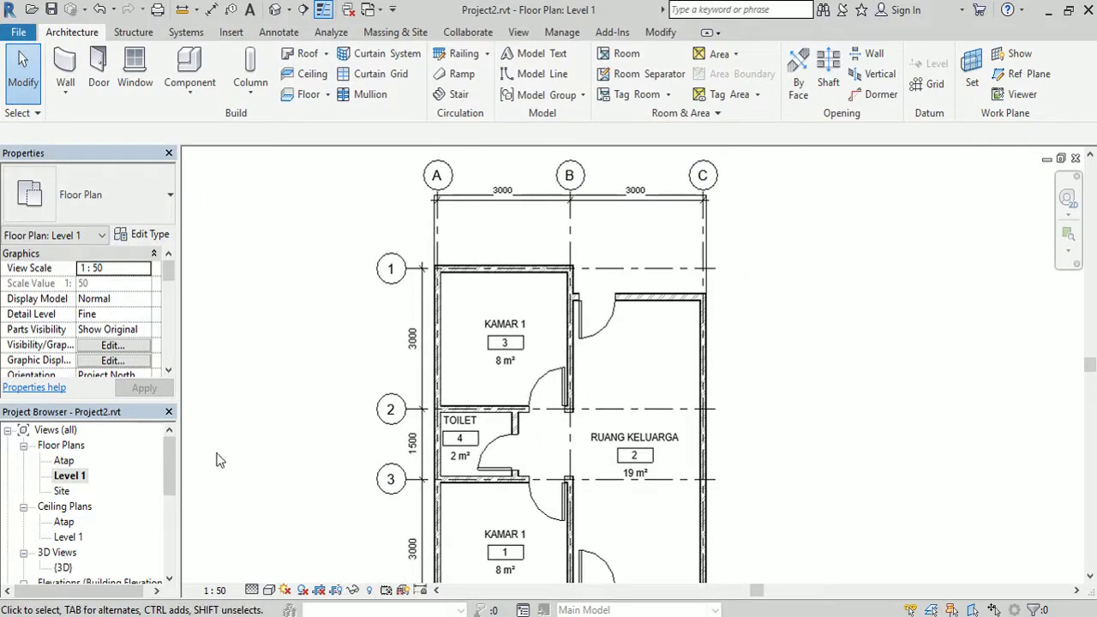
Open the {3D} view and select the Generic Floor - 400mm slab at the front porch.
click(62, 567)
double_click(63, 567)
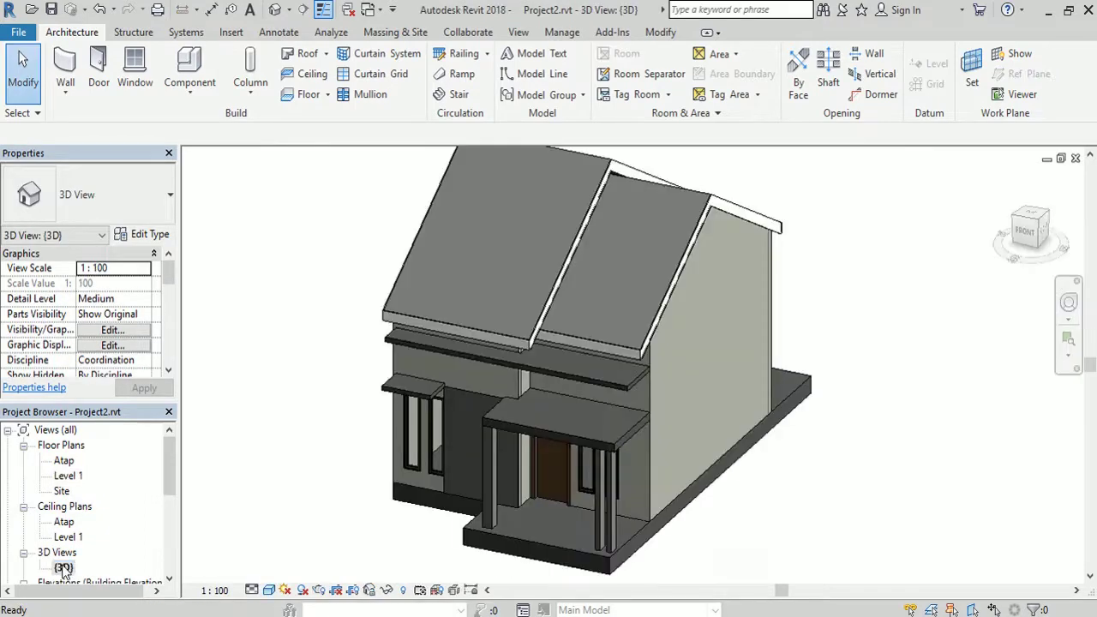
scroll(644, 568, up, 4)
scroll(640, 555, up, 1)
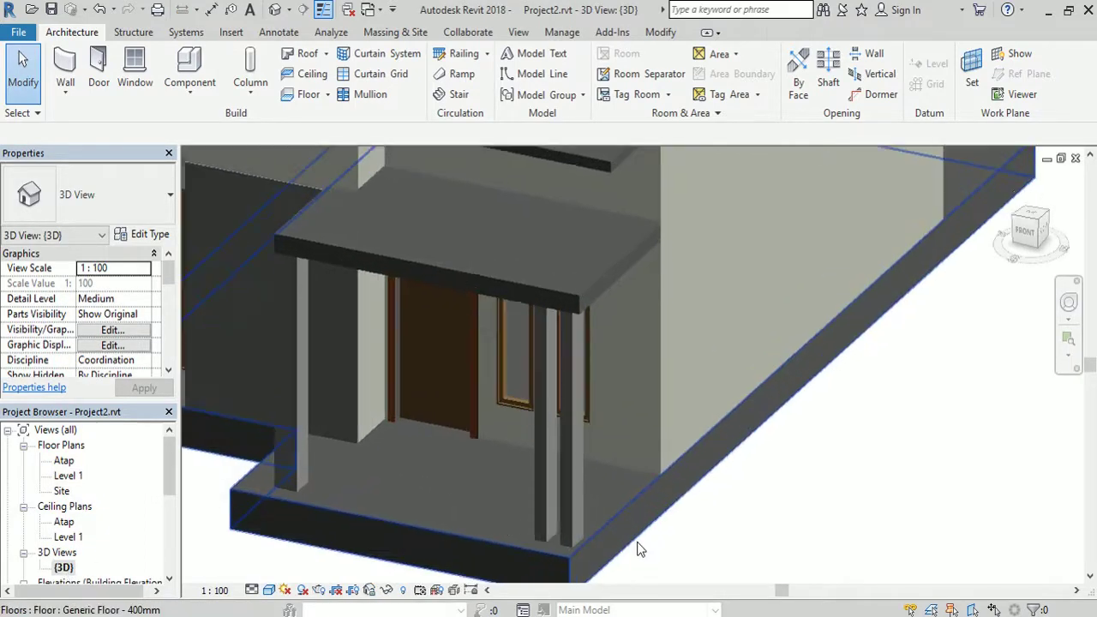
middle_drag(641, 543, 700, 475)
scroll(659, 507, down, 2)
click(524, 477)
scroll(718, 483, up, 2)
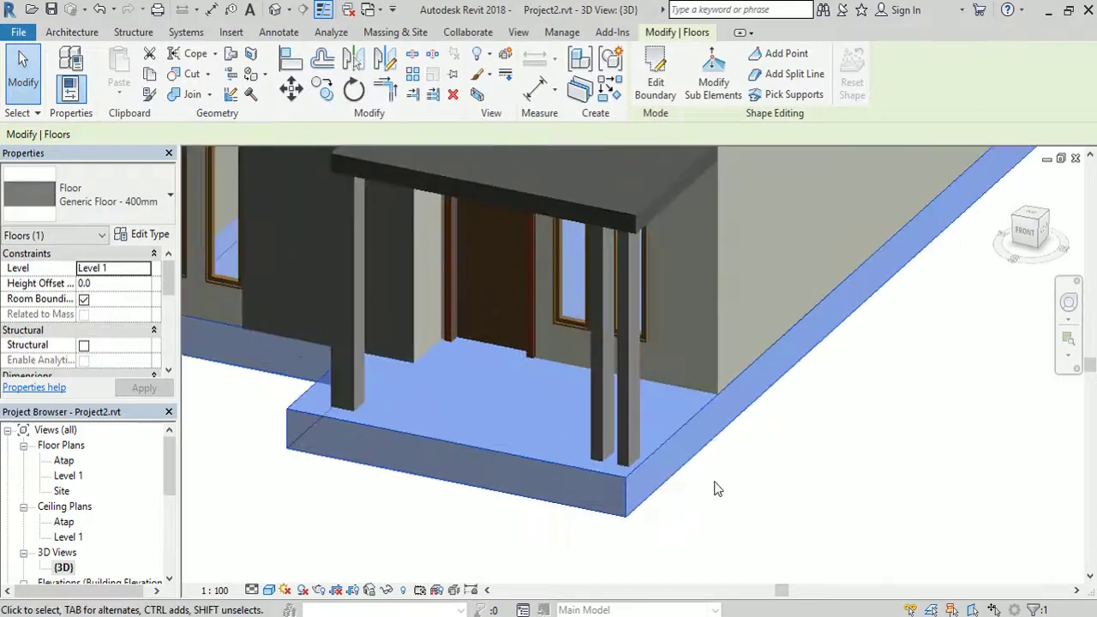
scroll(740, 454, down, 1)
middle_drag(746, 433, 757, 484)
scroll(756, 484, down, 1)
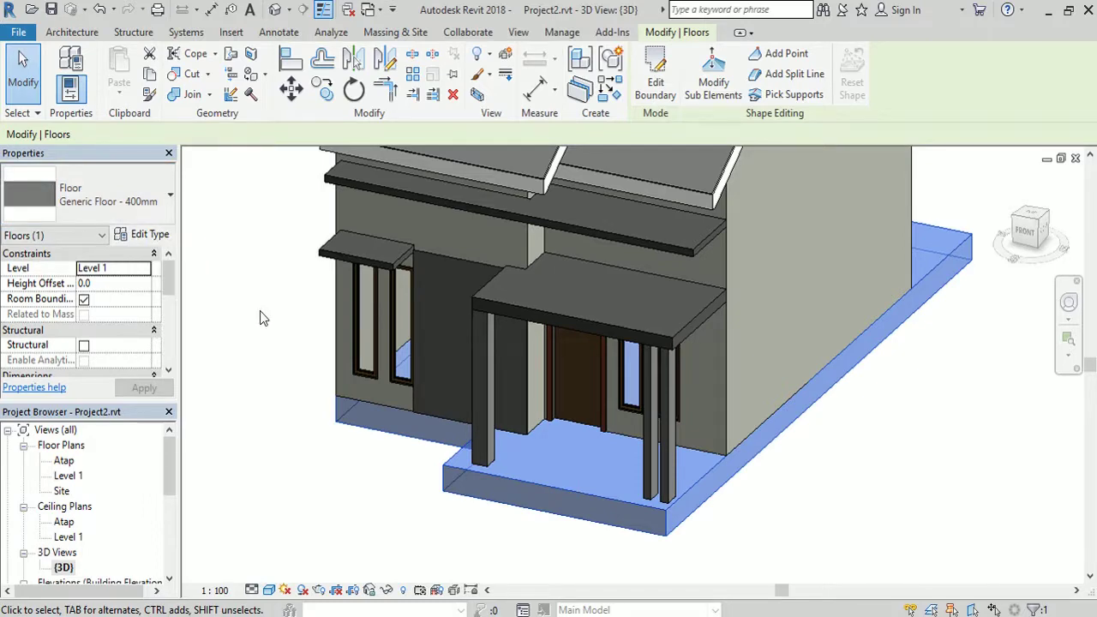
Duplicate the selected slab's floor type under the name Generic Floor - 300mm.
click(149, 235)
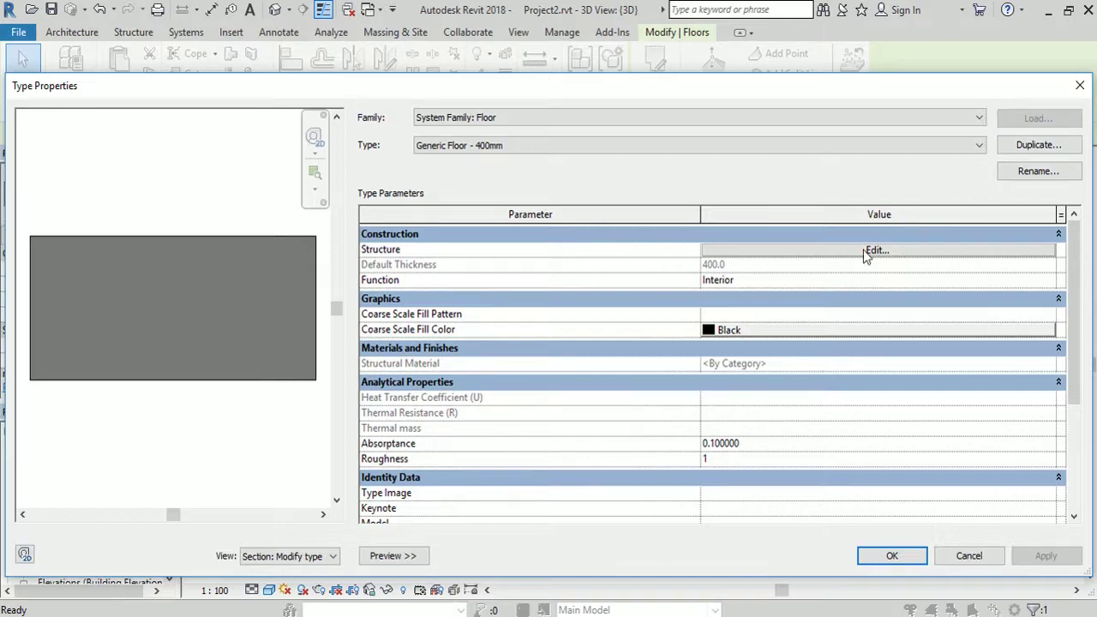
drag(631, 91, 636, 72)
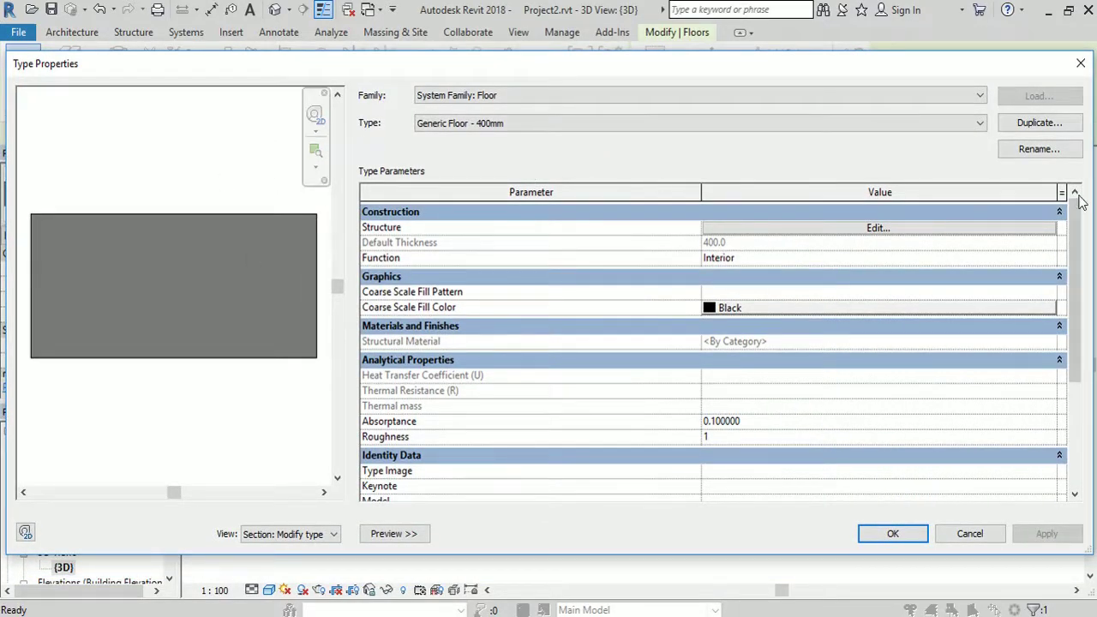
click(1039, 124)
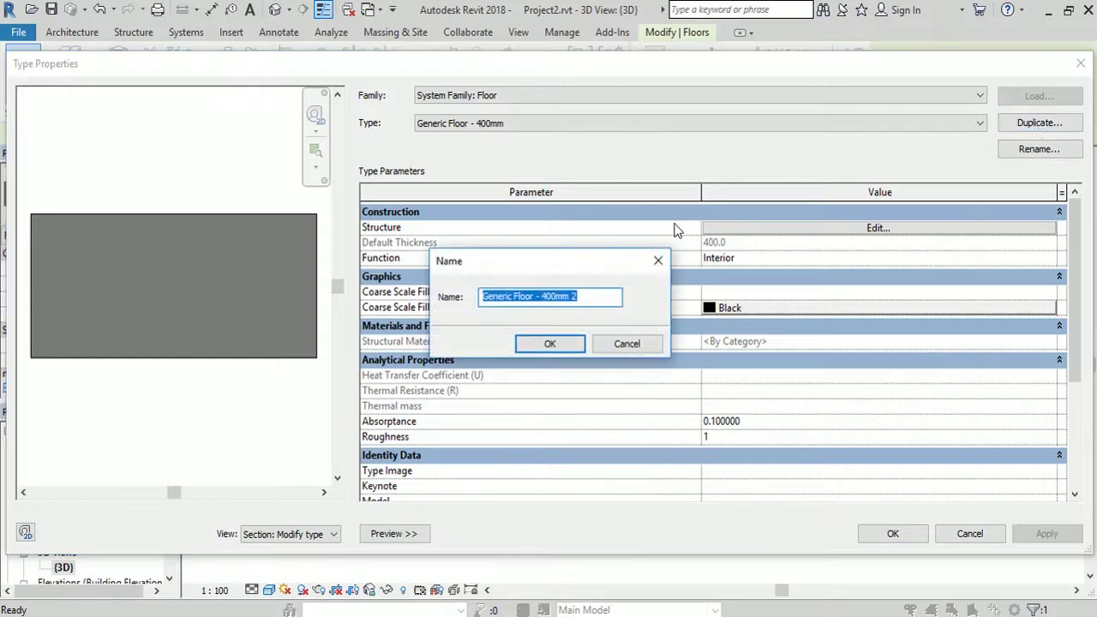
drag(540, 258, 603, 359)
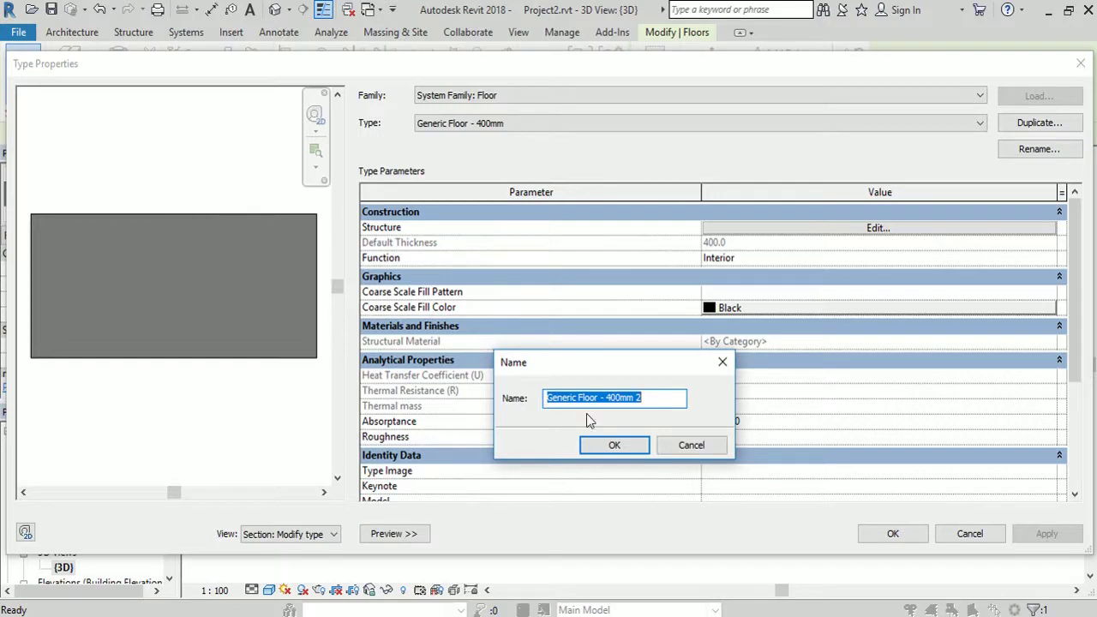
click(610, 399)
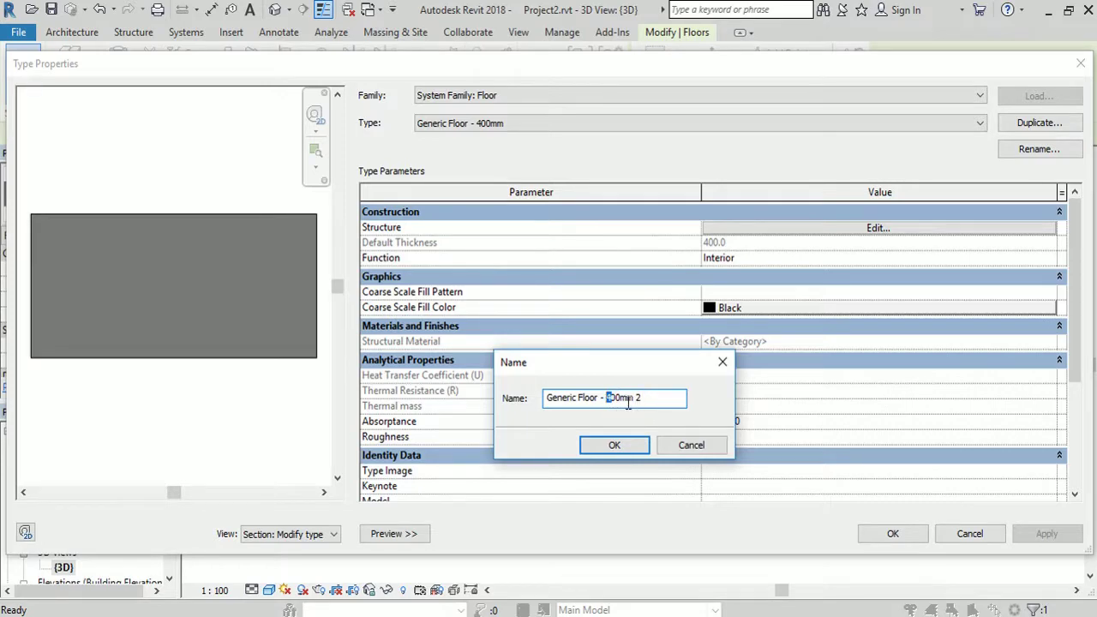
text(3)
key(BackSpace)
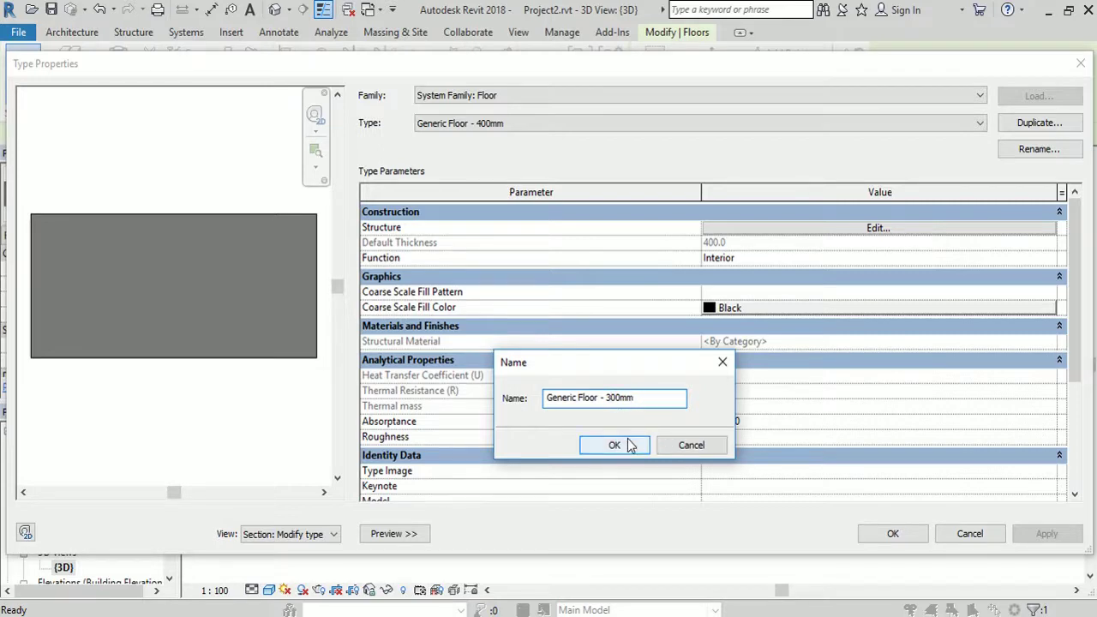
click(628, 445)
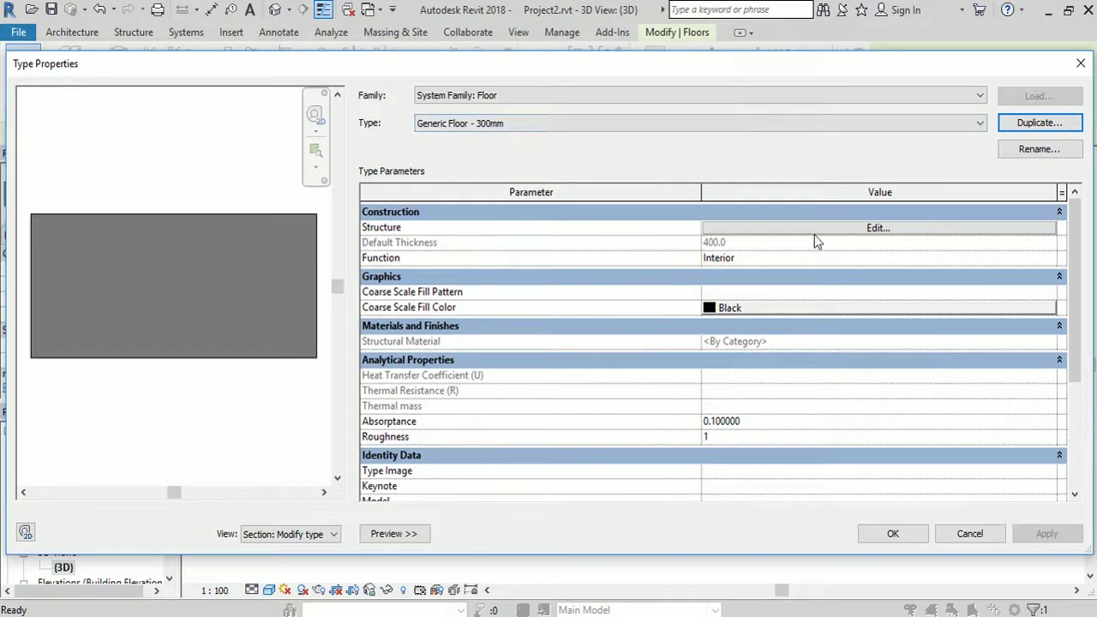
Set the Structure [1] layer of the Generic Floor - 300mm type to 300 thick and accept the type properties.
click(873, 229)
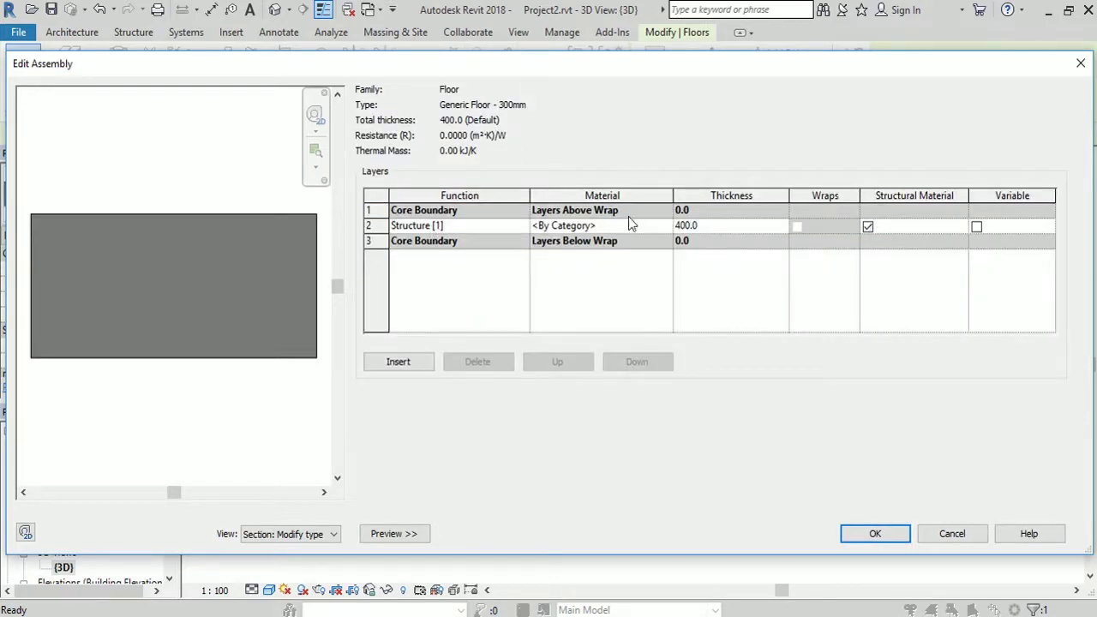
drag(561, 69, 560, 99)
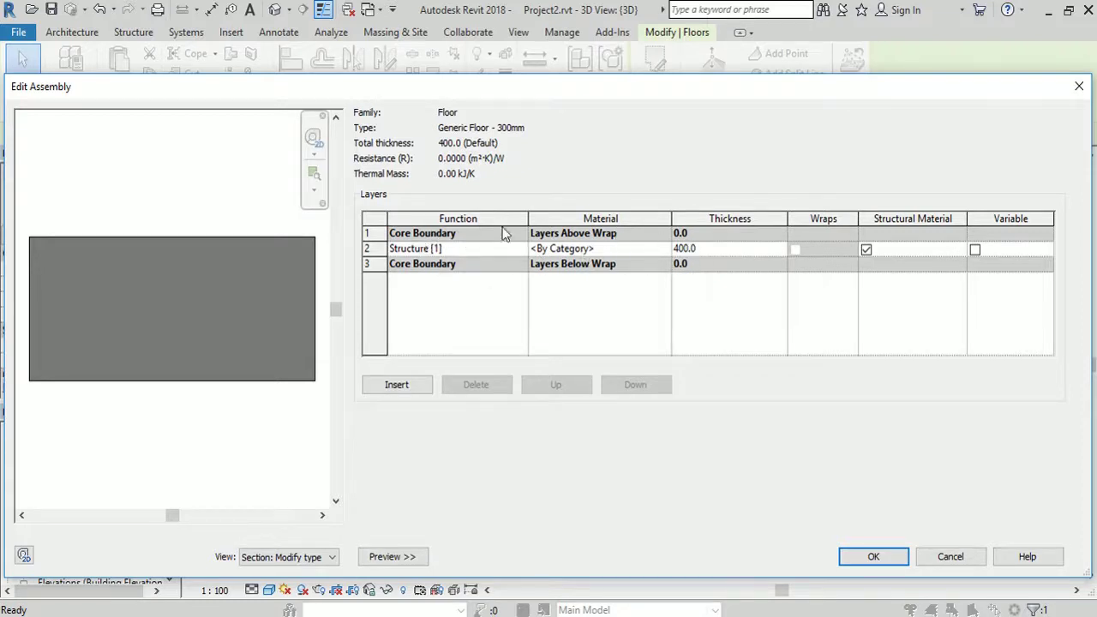
click(707, 247)
text(300)
click(898, 557)
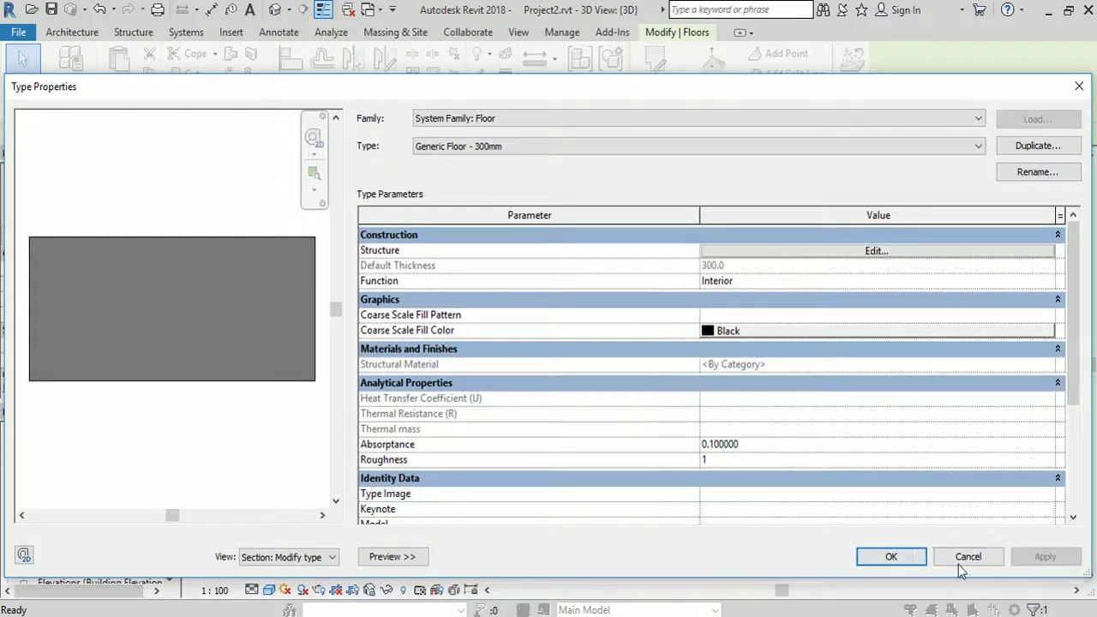
click(891, 557)
click(797, 510)
Check the type assigned to the porch slab and examine the floor around the house from the front and side.
scroll(742, 531, up, 2)
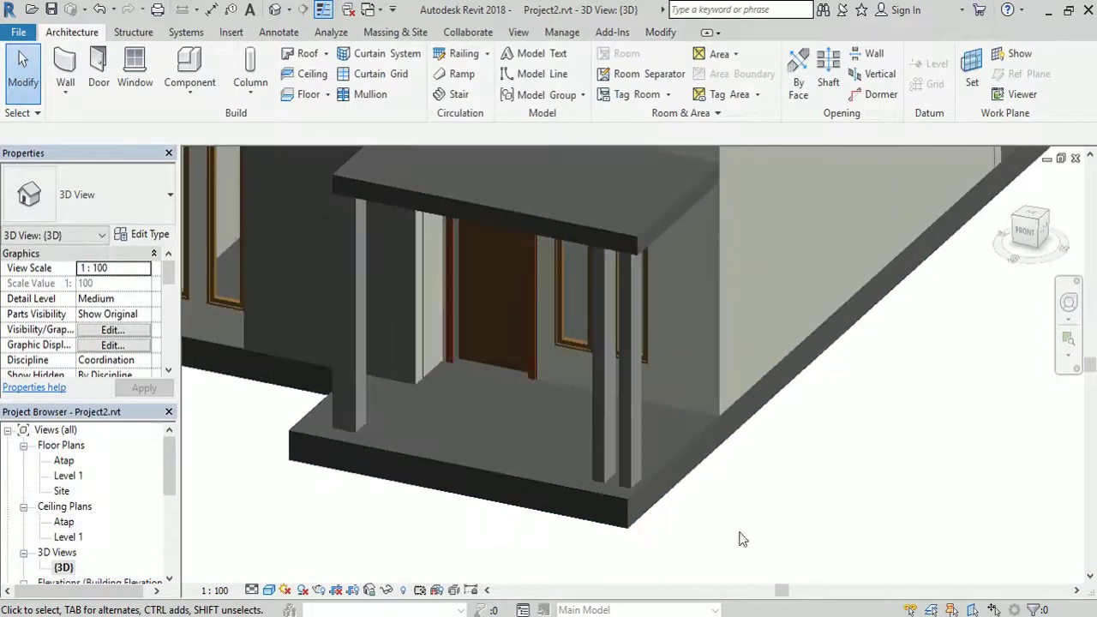
scroll(667, 508, up, 1)
middle_drag(668, 509, 734, 512)
click(737, 486)
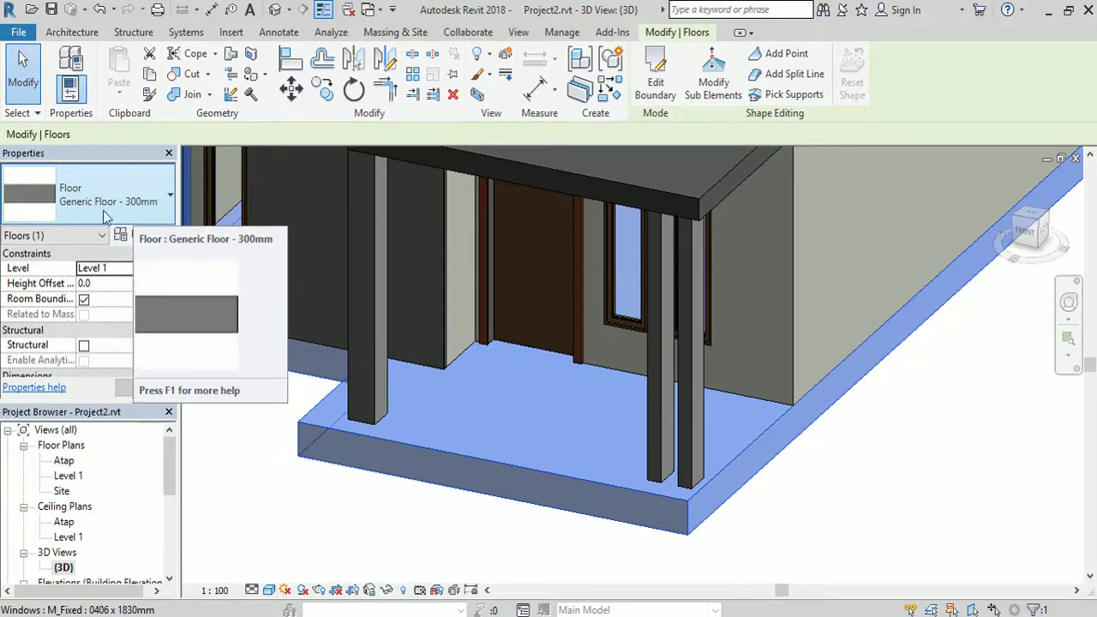
click(386, 529)
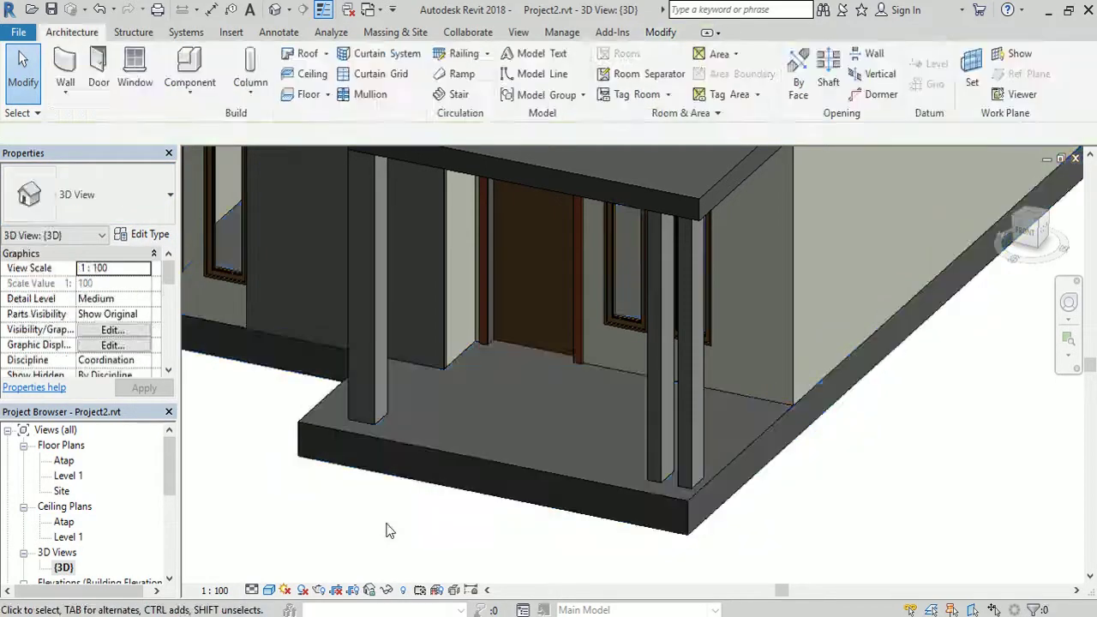
scroll(600, 497, down, 3)
middle_drag(834, 491, 834, 521)
scroll(831, 519, down, 2)
scroll(819, 512, up, 1)
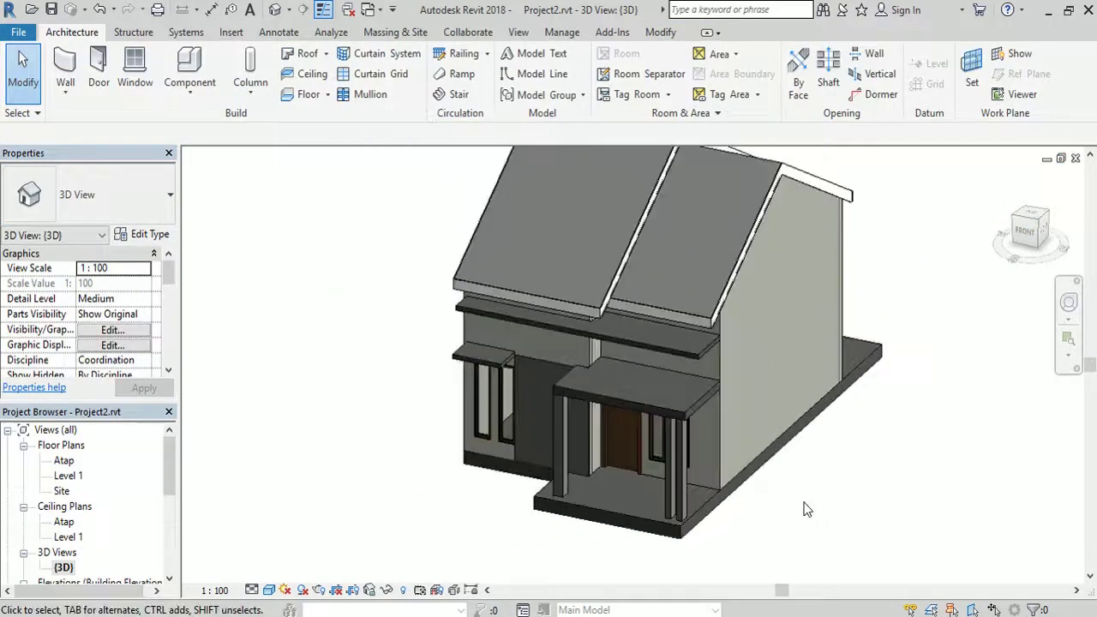
shift+middle_drag(733, 525, 670, 510)
scroll(599, 505, up, 2)
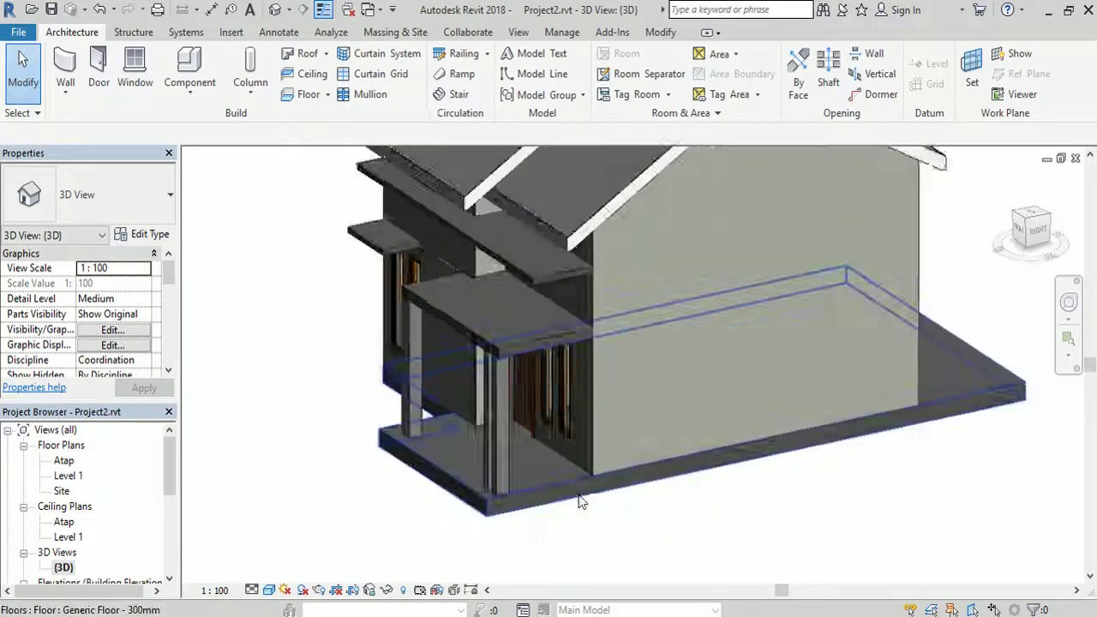